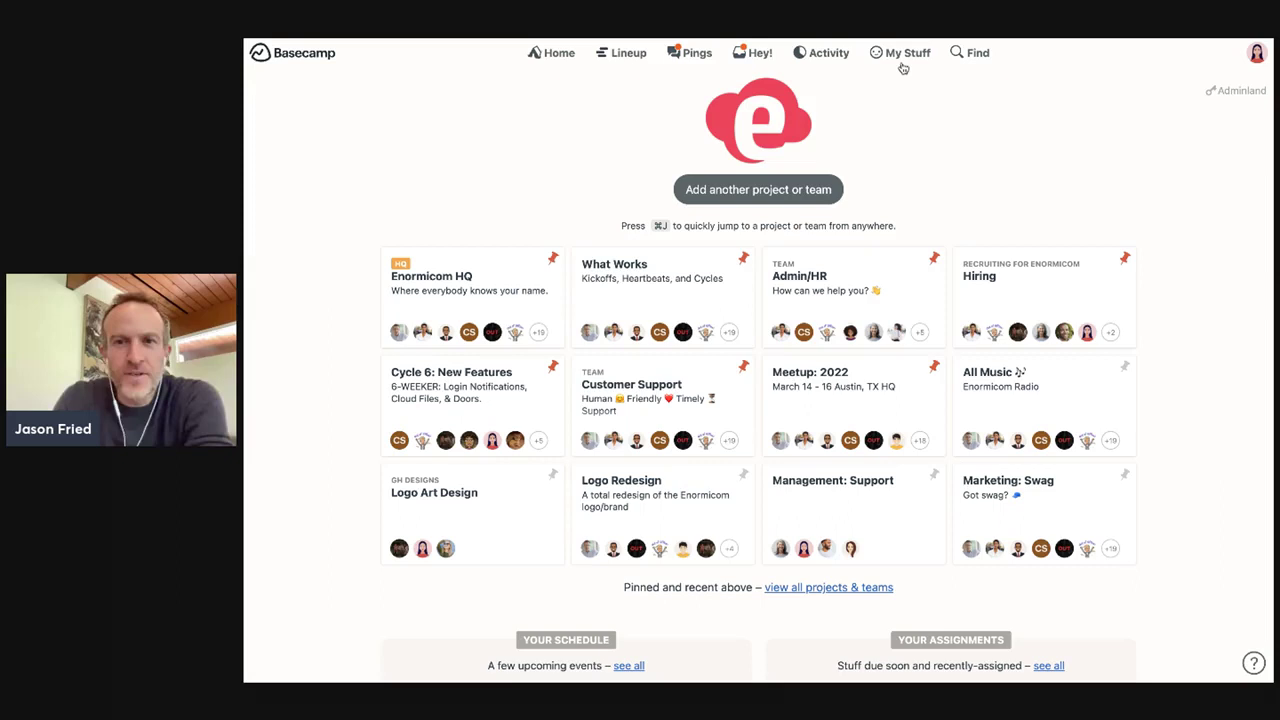
- Open My Assignments, check the Stuff I've assigned tab, then return to your own assignments
{"action": "left_click", "coordinate": [905, 62]}
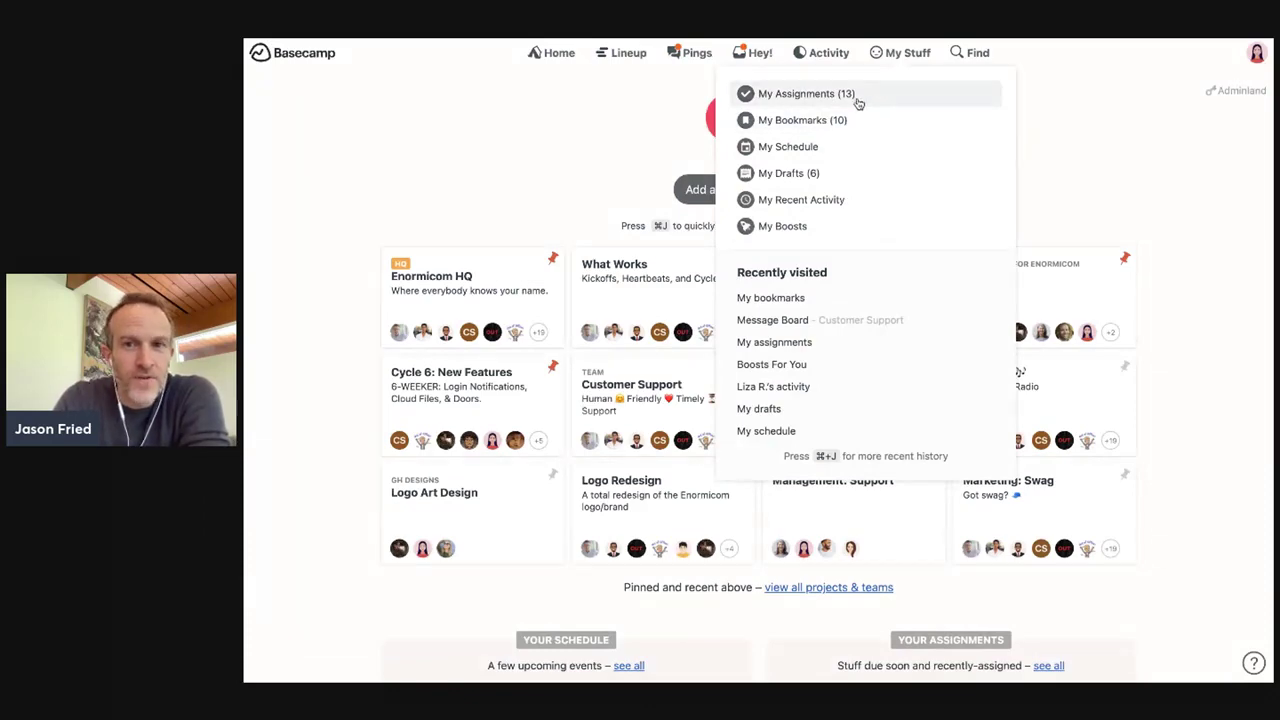
{"action": "left_click", "coordinate": [990, 102]}
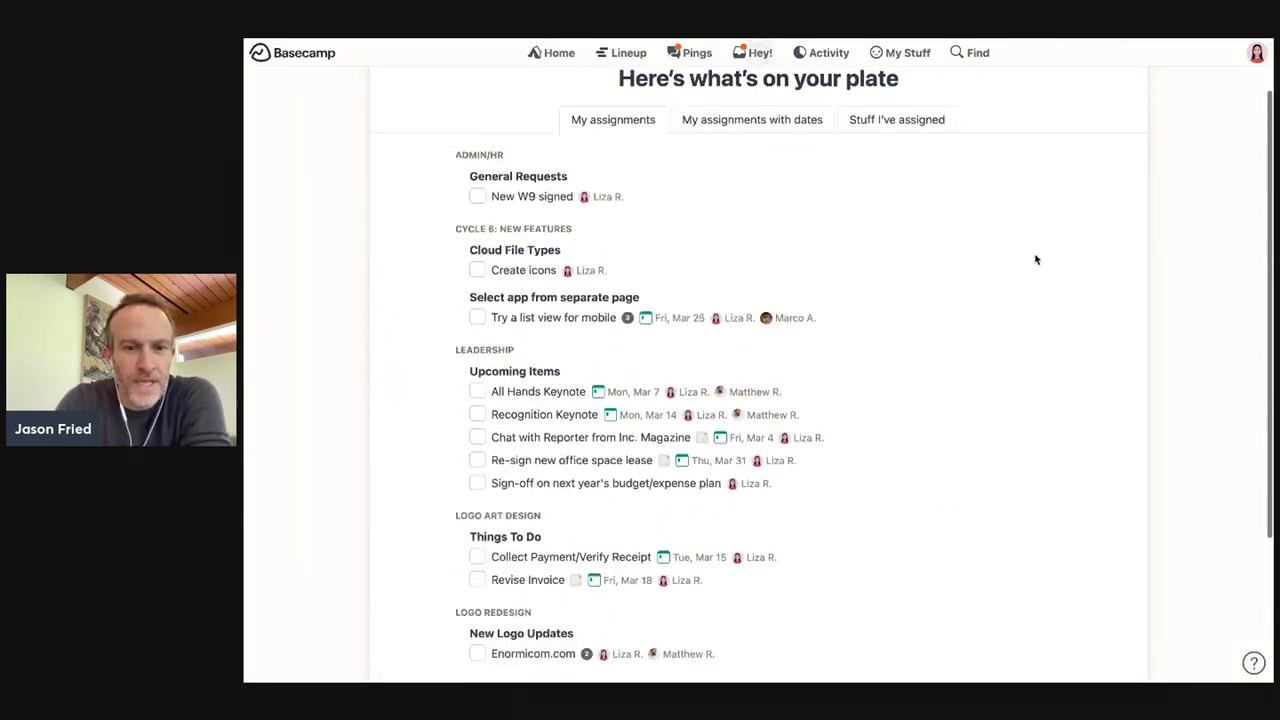
{"action": "scroll", "coordinate": [1034, 260], "scroll_direction": "down", "scroll_amount": 2}
{"action": "scroll", "coordinate": [1036, 259], "scroll_direction": "up", "scroll_amount": 2}
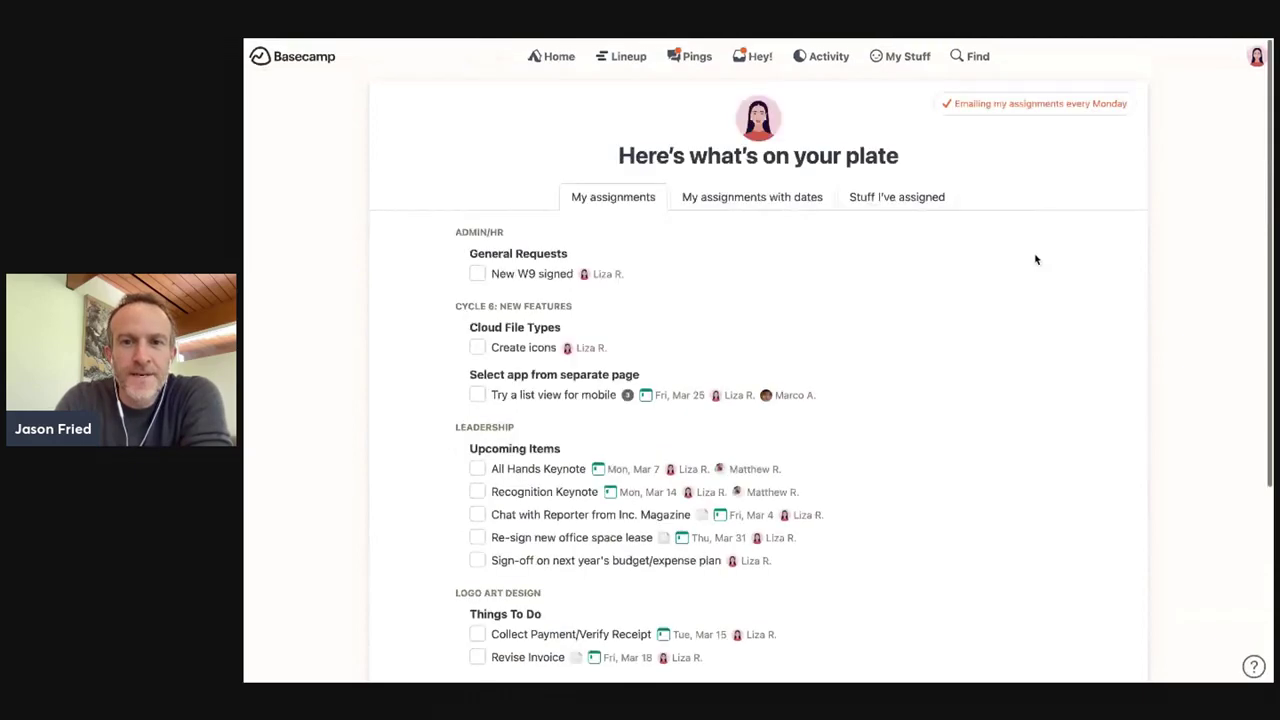
{"action": "left_click", "coordinate": [903, 196]}
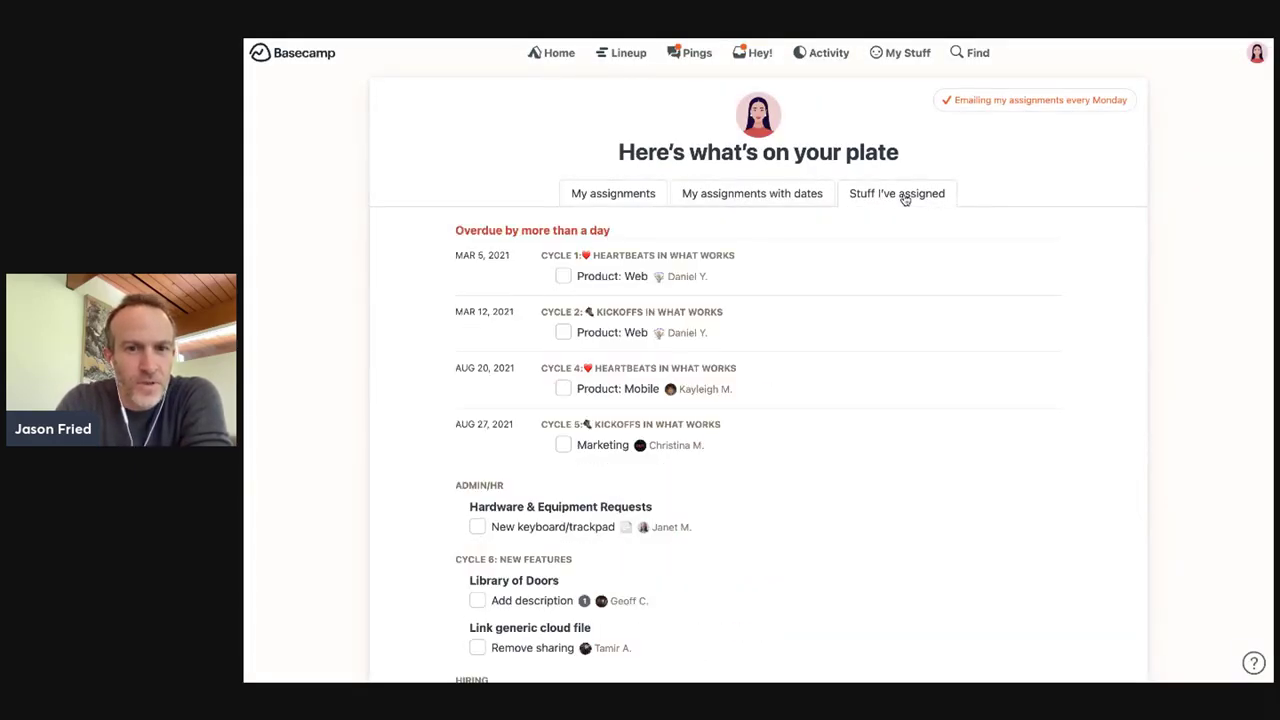
{"action": "left_click", "coordinate": [604, 197]}
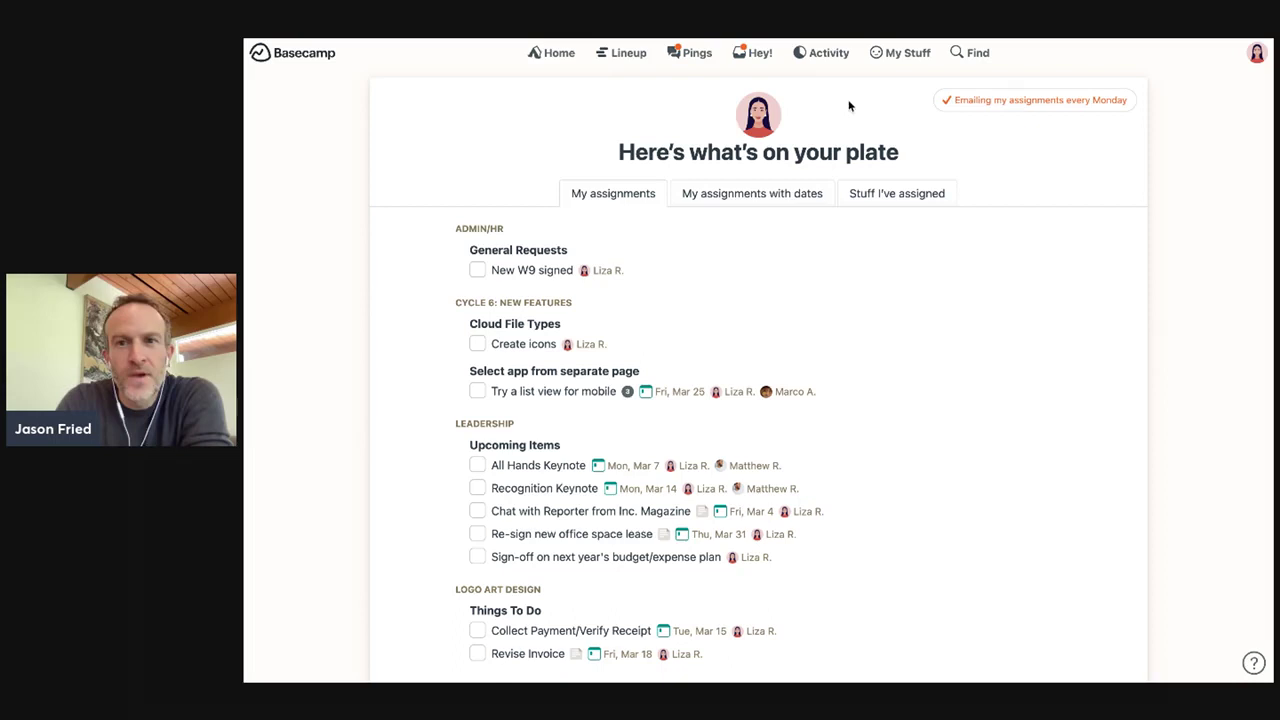
- Visit My Bookmarks, then open My Schedule from the My Stuff menu
{"action": "left_click", "coordinate": [913, 64]}
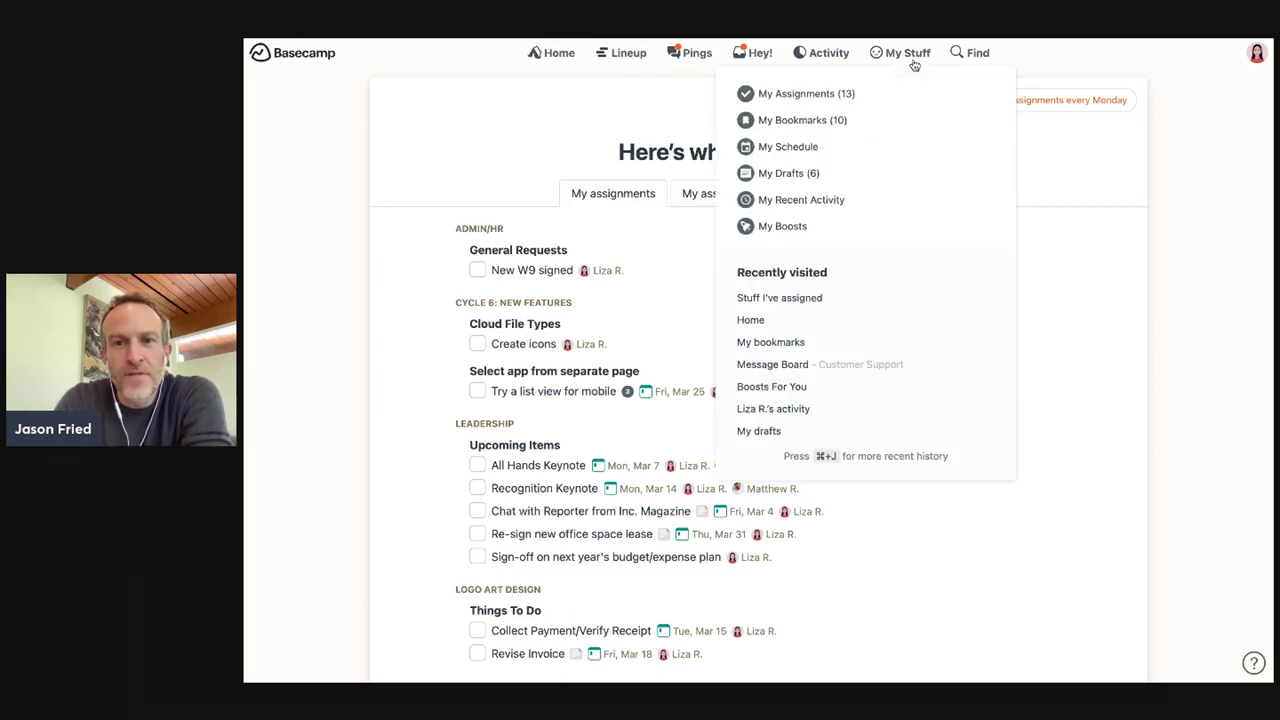
{"action": "left_click", "coordinate": [850, 122]}
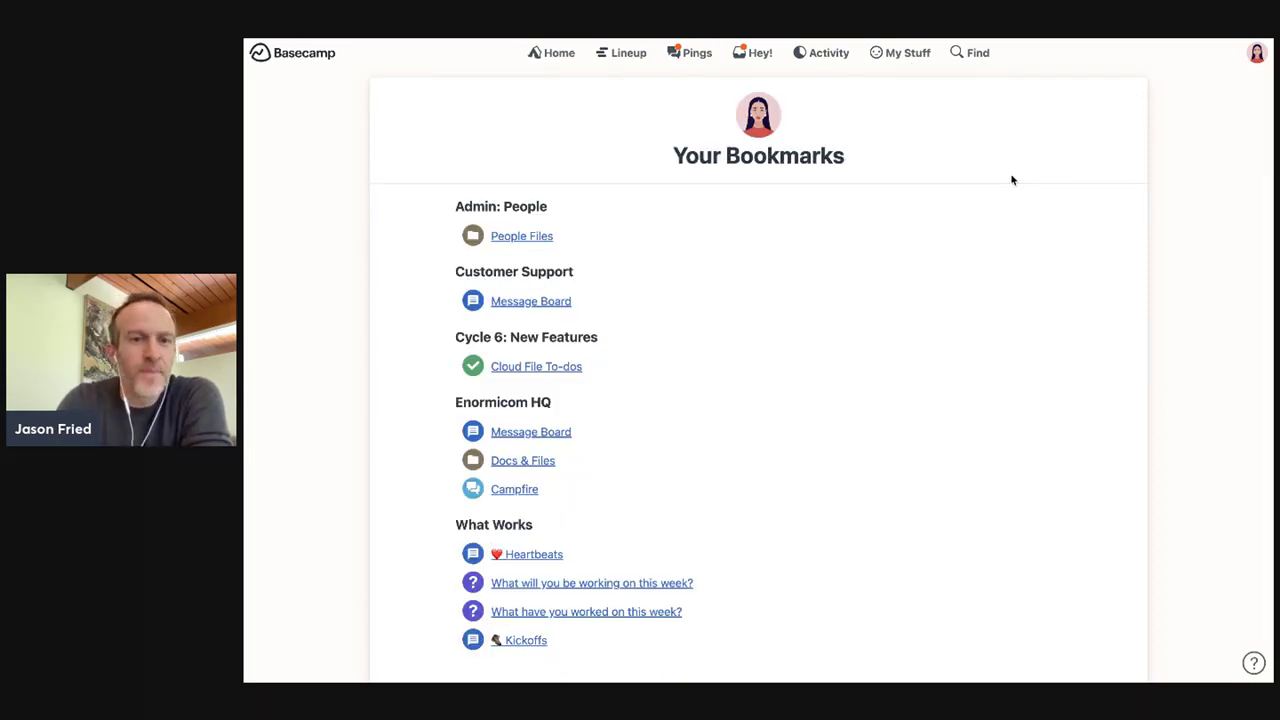
{"action": "left_click", "coordinate": [910, 56]}
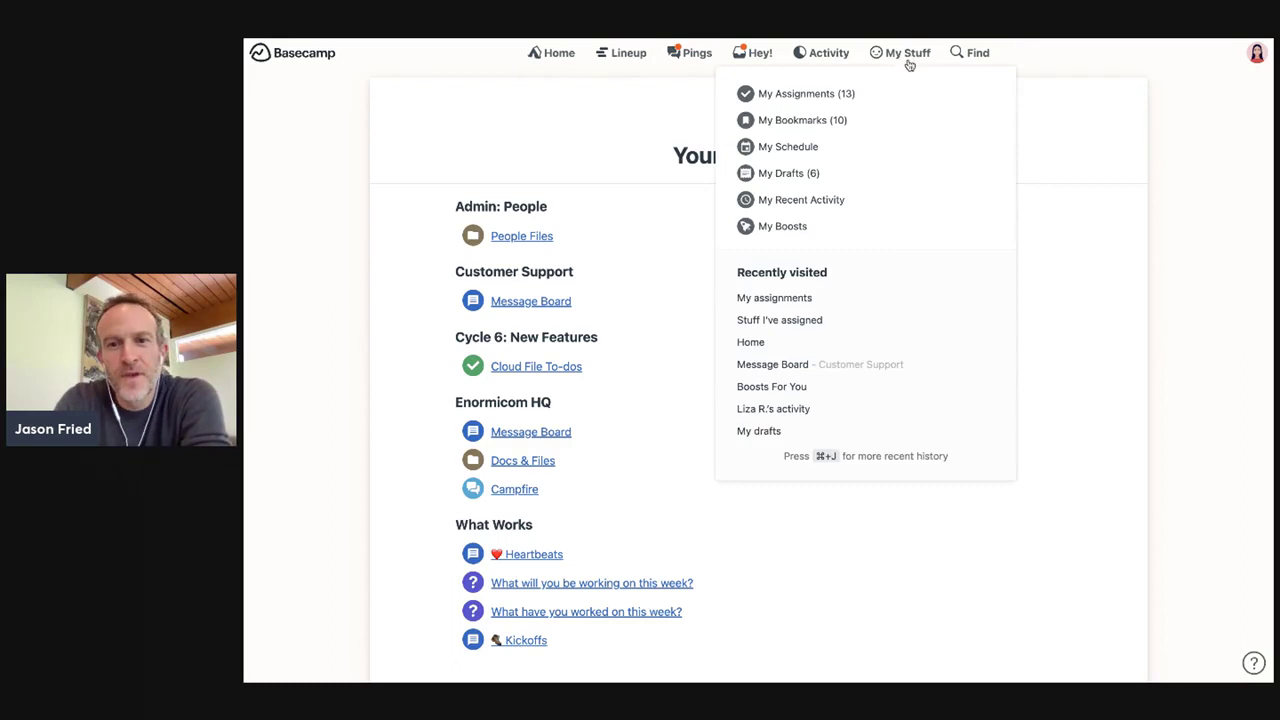
{"action": "left_click", "coordinate": [814, 148]}
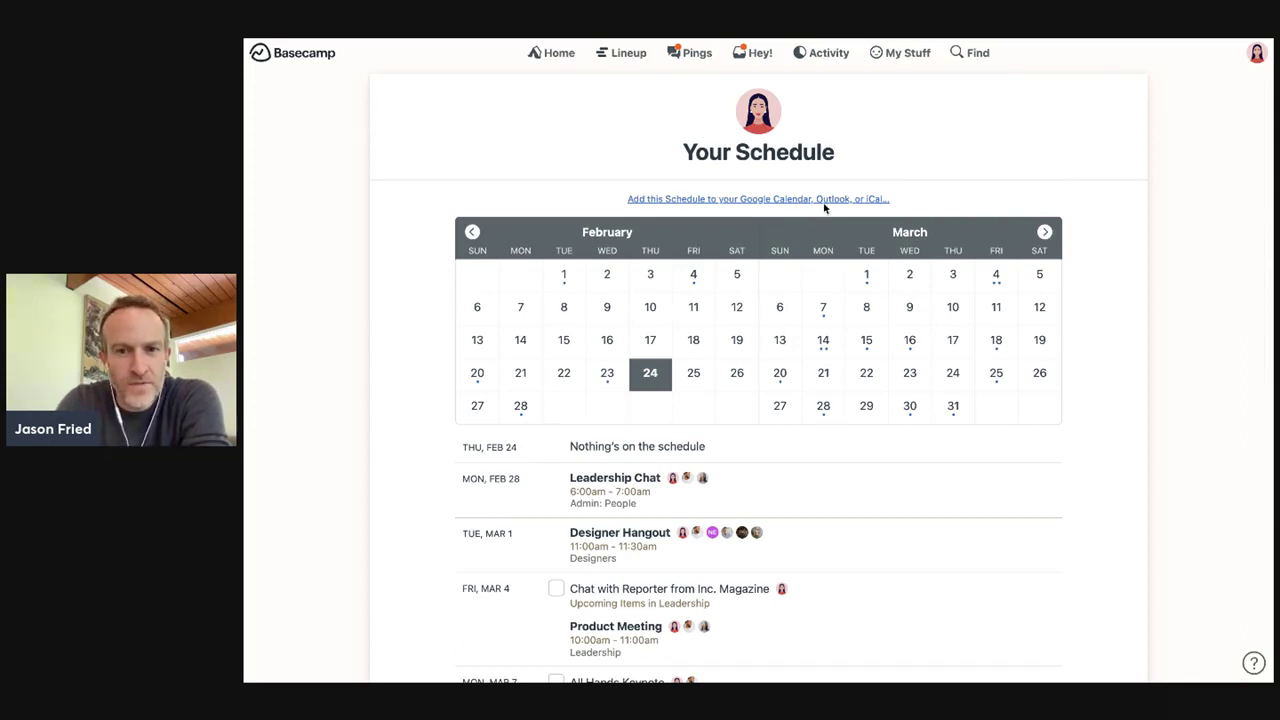
- Open My Drafts to see the six unpublished drafts, then go back to My Assignments
{"action": "left_click", "coordinate": [900, 53]}
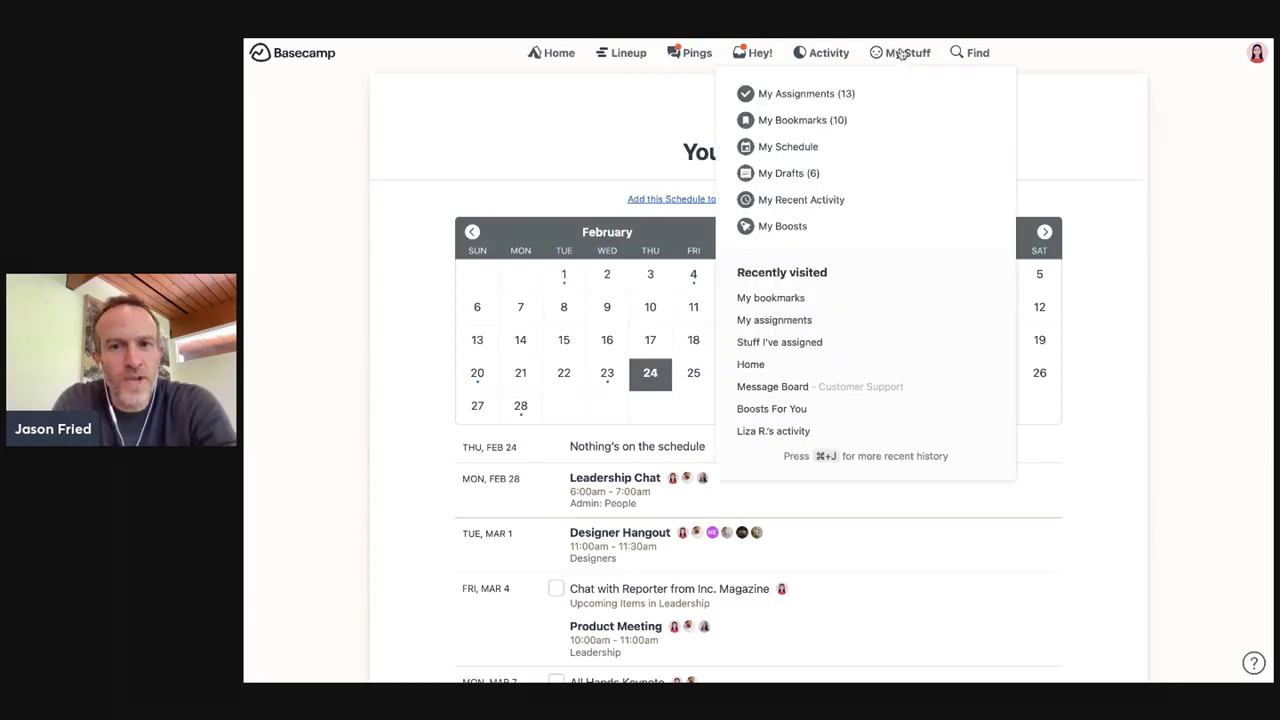
{"action": "left_click", "coordinate": [778, 176]}
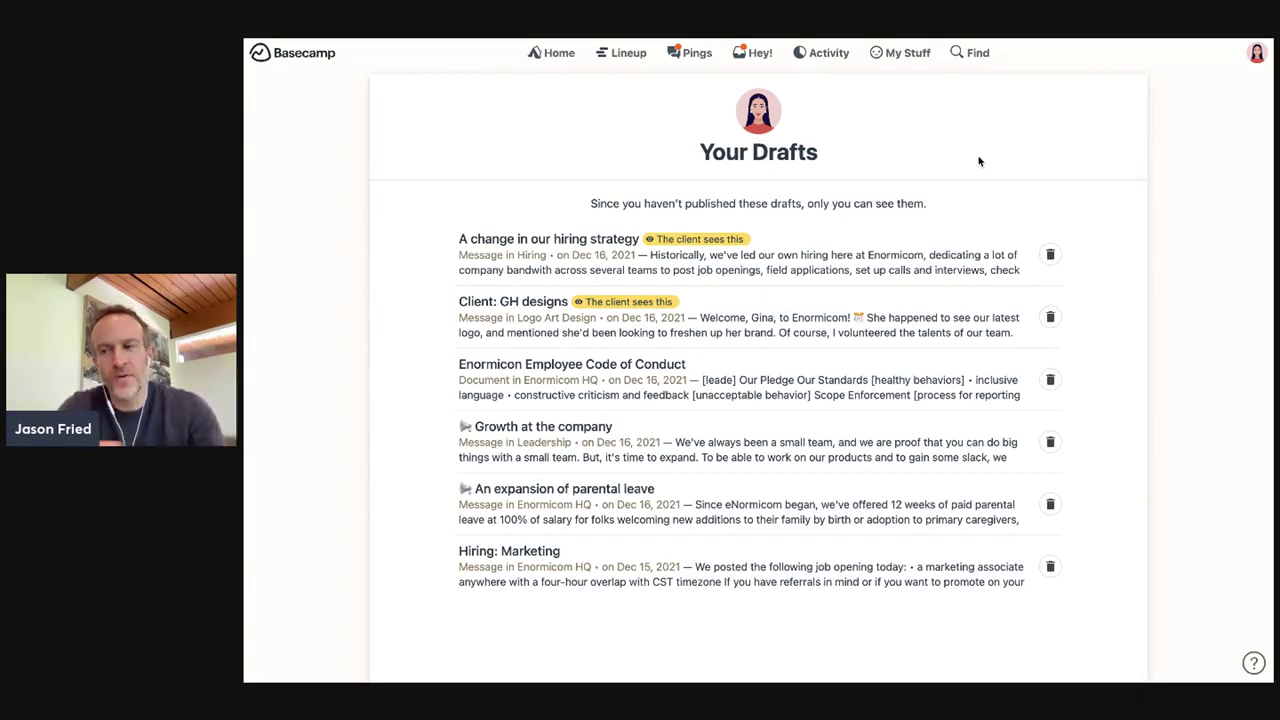
{"action": "left_click", "coordinate": [915, 57]}
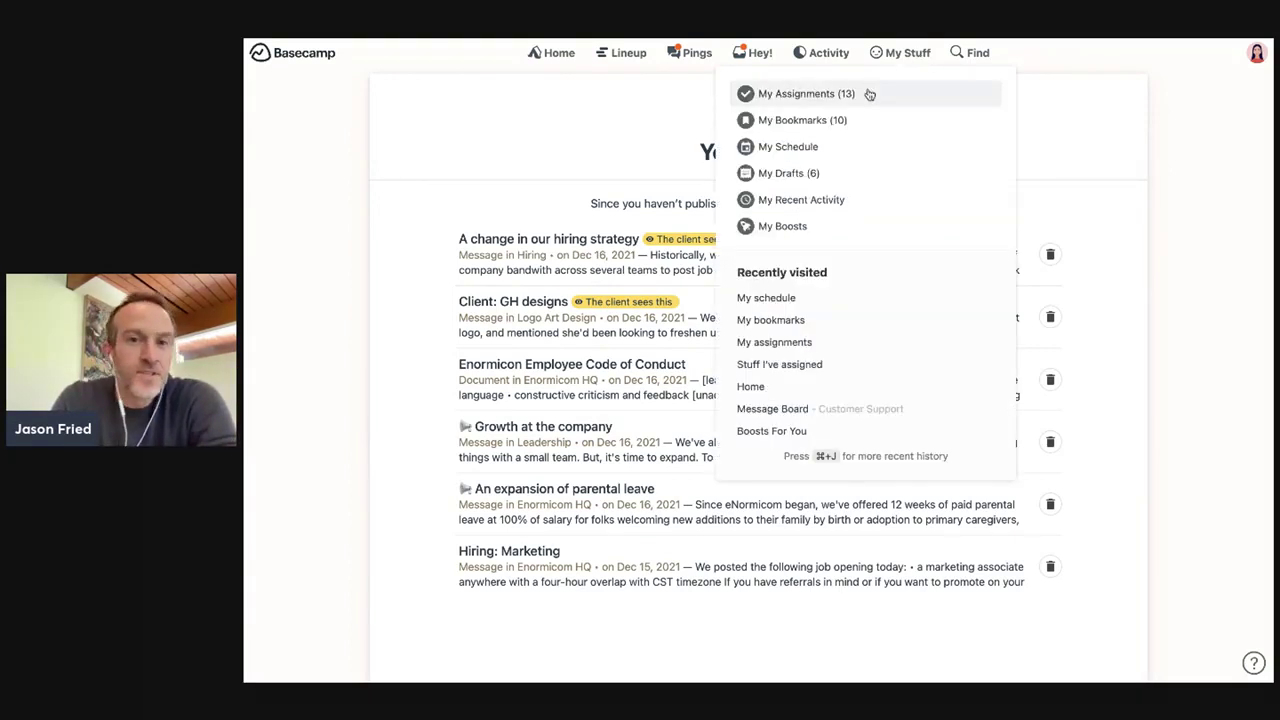
{"action": "left_click", "coordinate": [869, 94]}
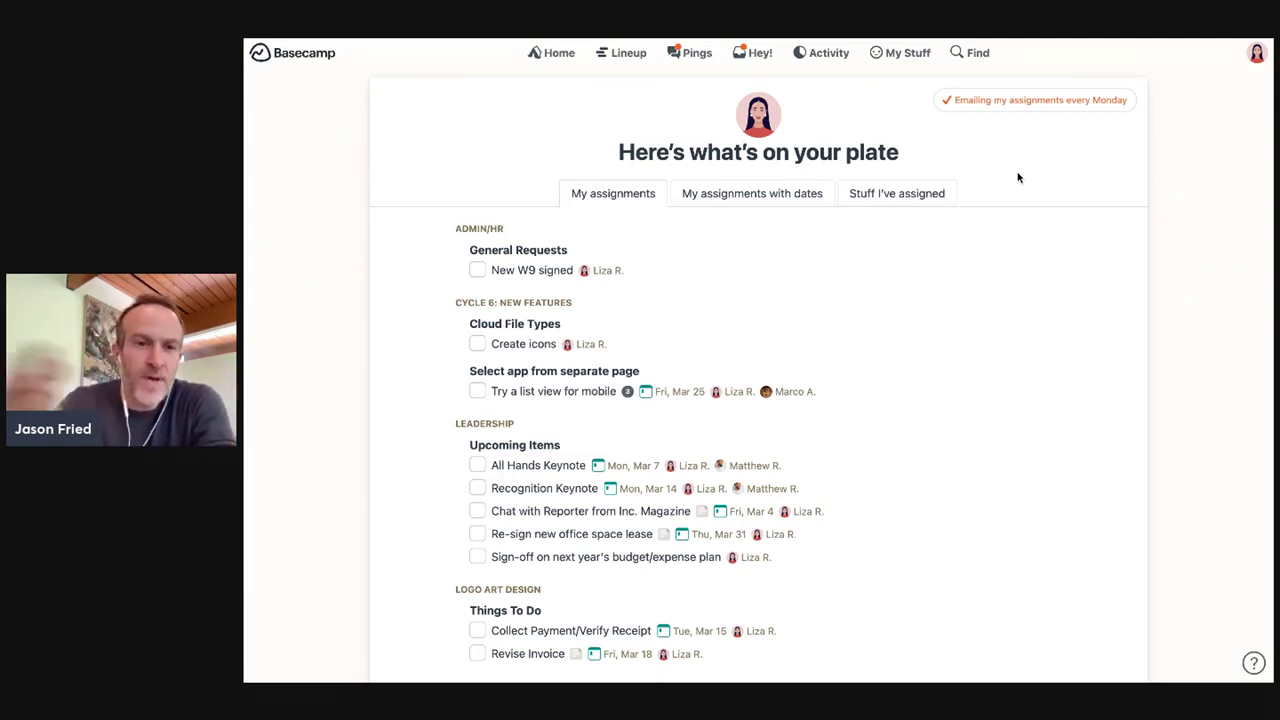
- Visit the Admin/HR team from Home, then open My Assignments
{"action": "left_click", "coordinate": [567, 58]}
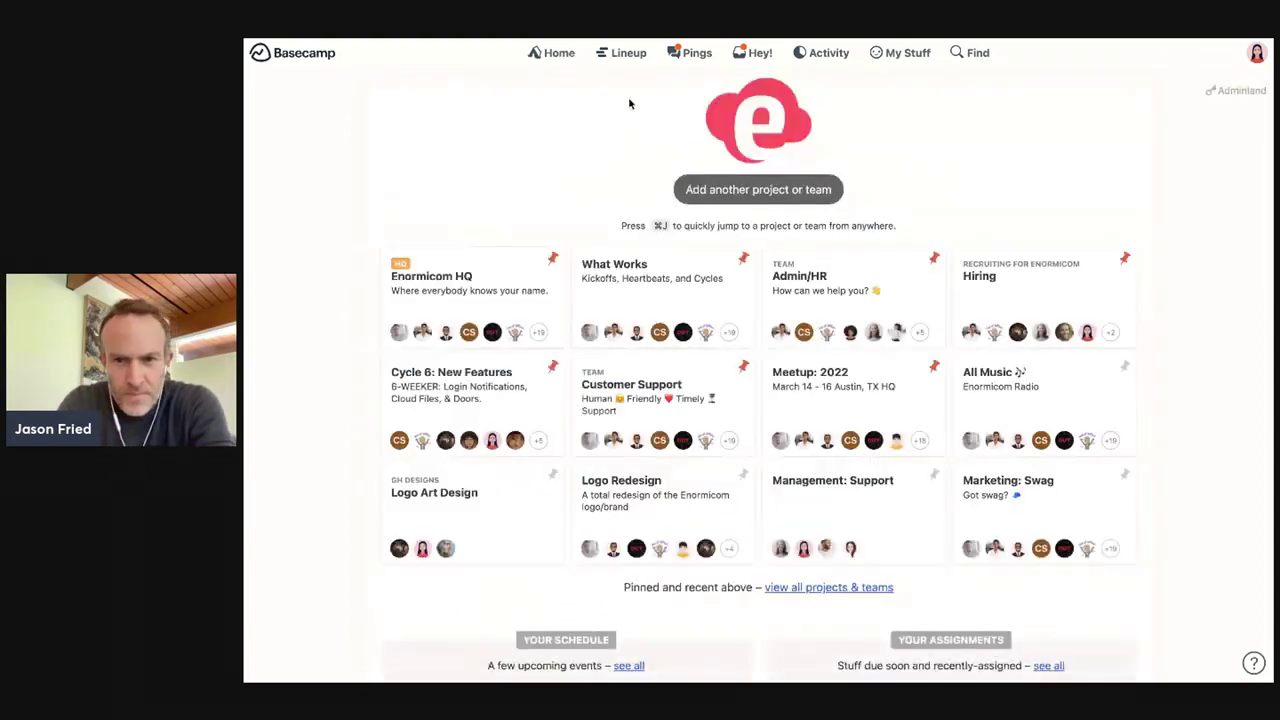
{"action": "left_click", "coordinate": [823, 280]}
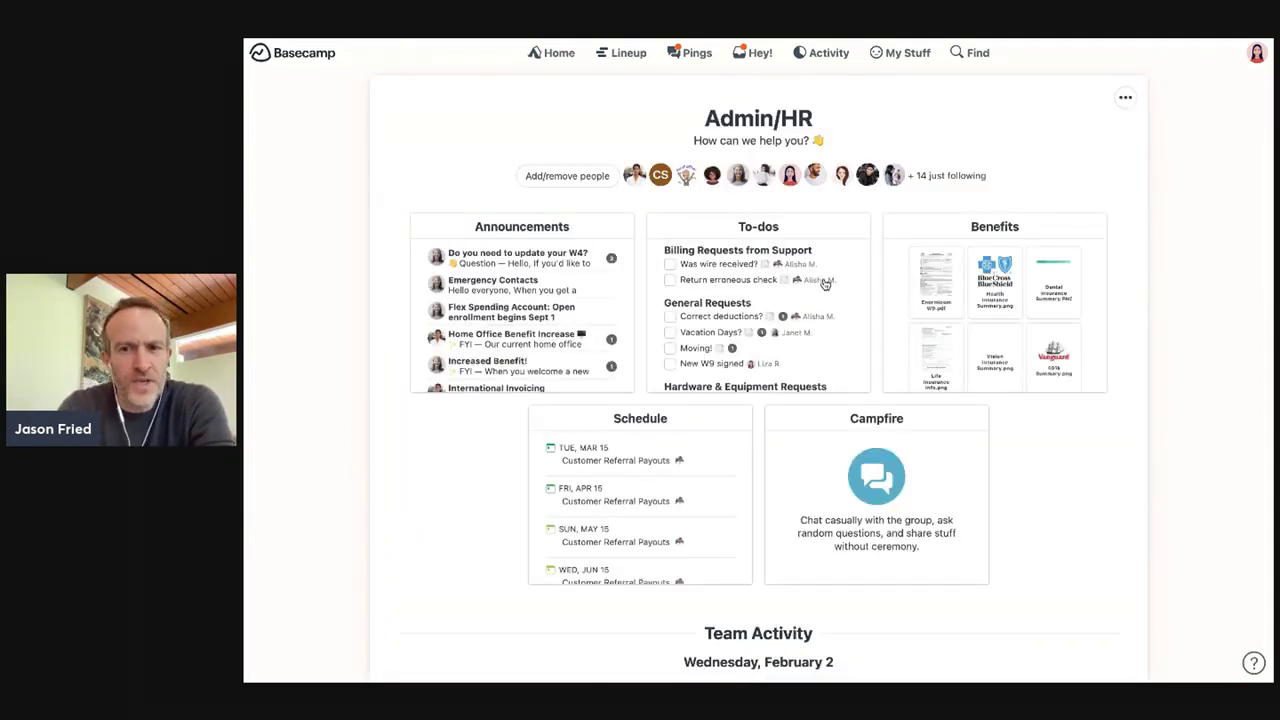
{"action": "left_click", "coordinate": [905, 55]}
{"action": "left_click", "coordinate": [855, 95]}
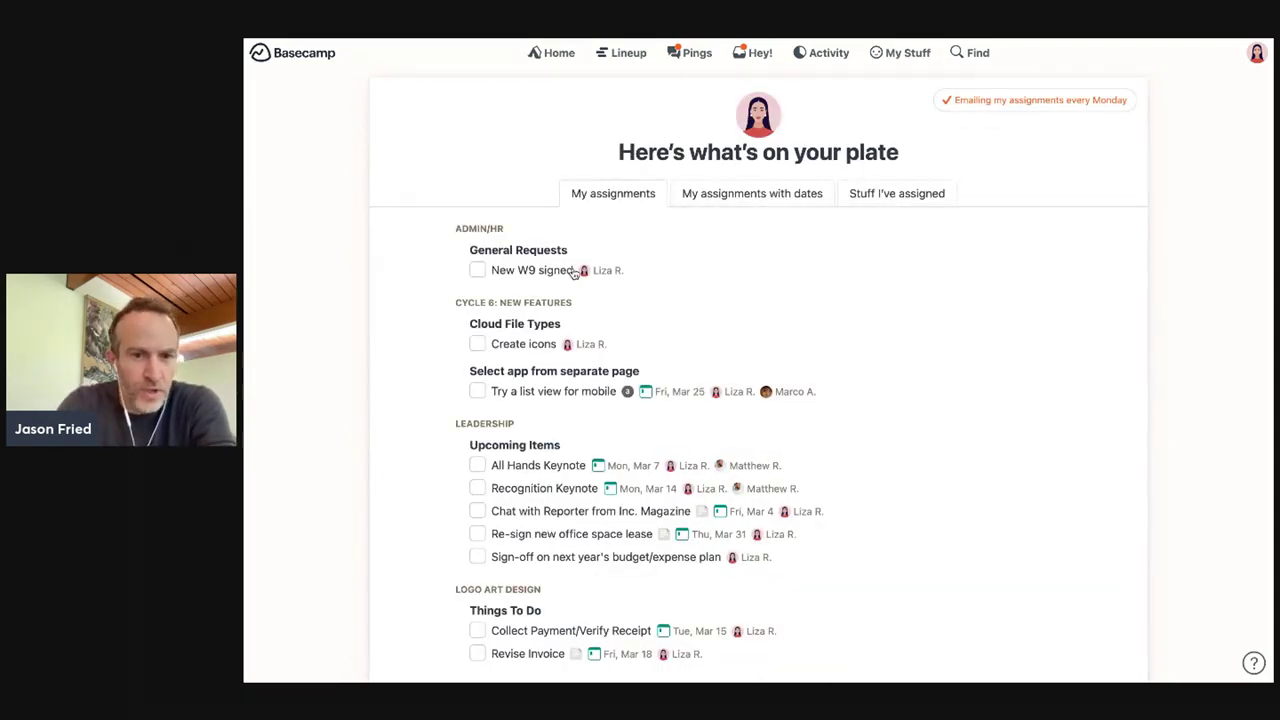
- Open the 'Try a list view for mobile' to-do, then return to My Assignments
{"action": "left_click", "coordinate": [566, 398]}
{"action": "scroll", "coordinate": [871, 374], "scroll_direction": "down", "scroll_amount": 2}
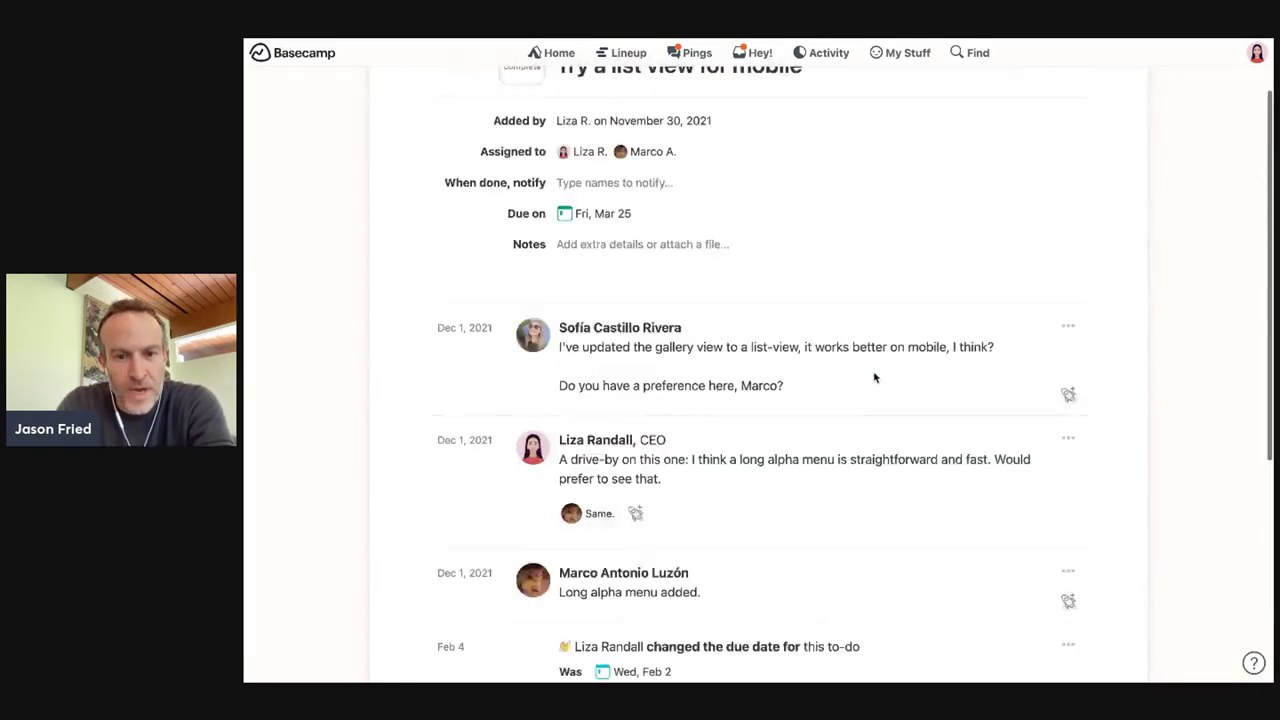
{"action": "scroll", "coordinate": [873, 377], "scroll_direction": "up", "scroll_amount": 2}
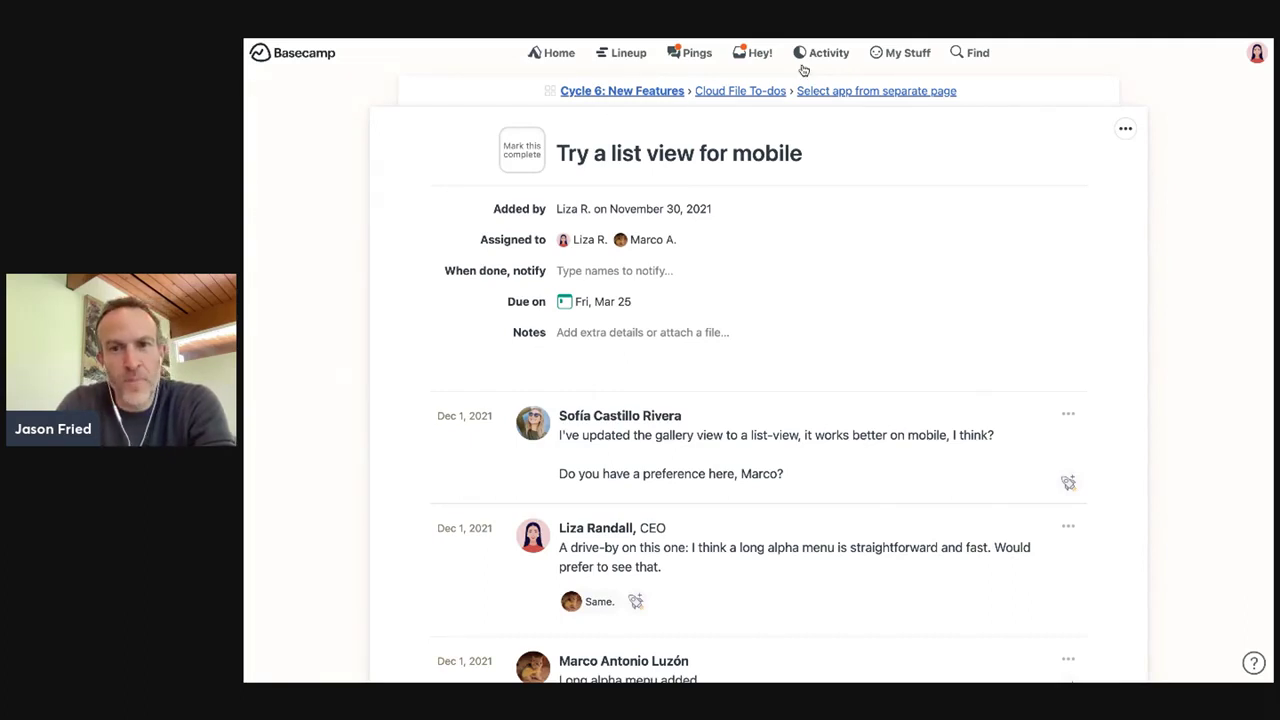
{"action": "left_click", "coordinate": [875, 60]}
{"action": "left_click", "coordinate": [845, 94]}
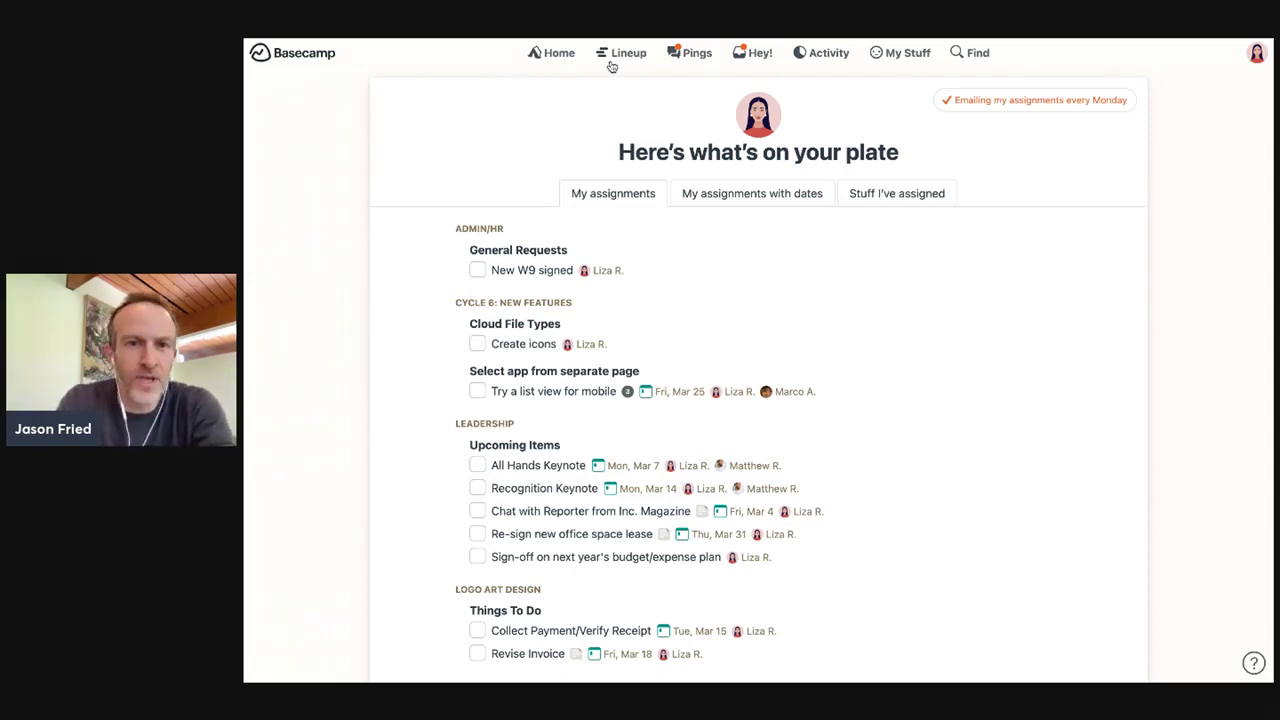
- From Home, toggle layouts with Ctrl+Tab and Ctrl+Shift+Tab, ending on the My sidebar layout
{"action": "left_click", "coordinate": [558, 55]}
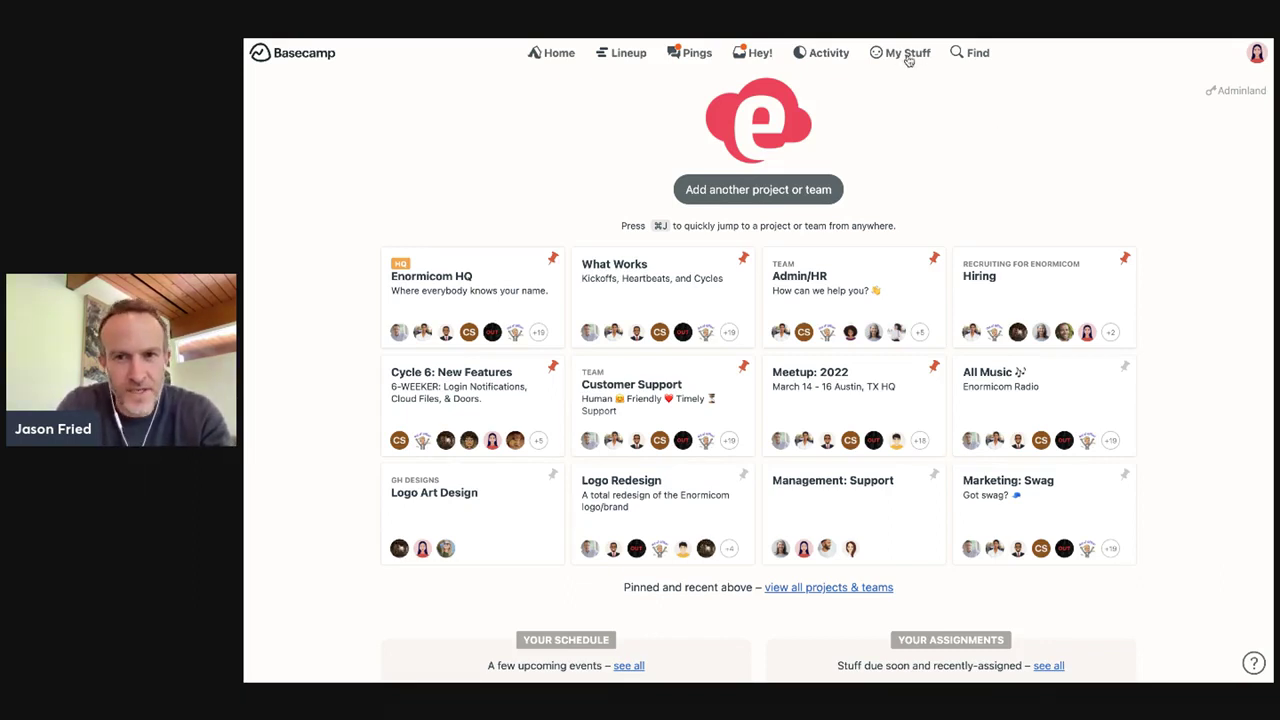
{"action": "key", "text": "ctrl+Tab"}
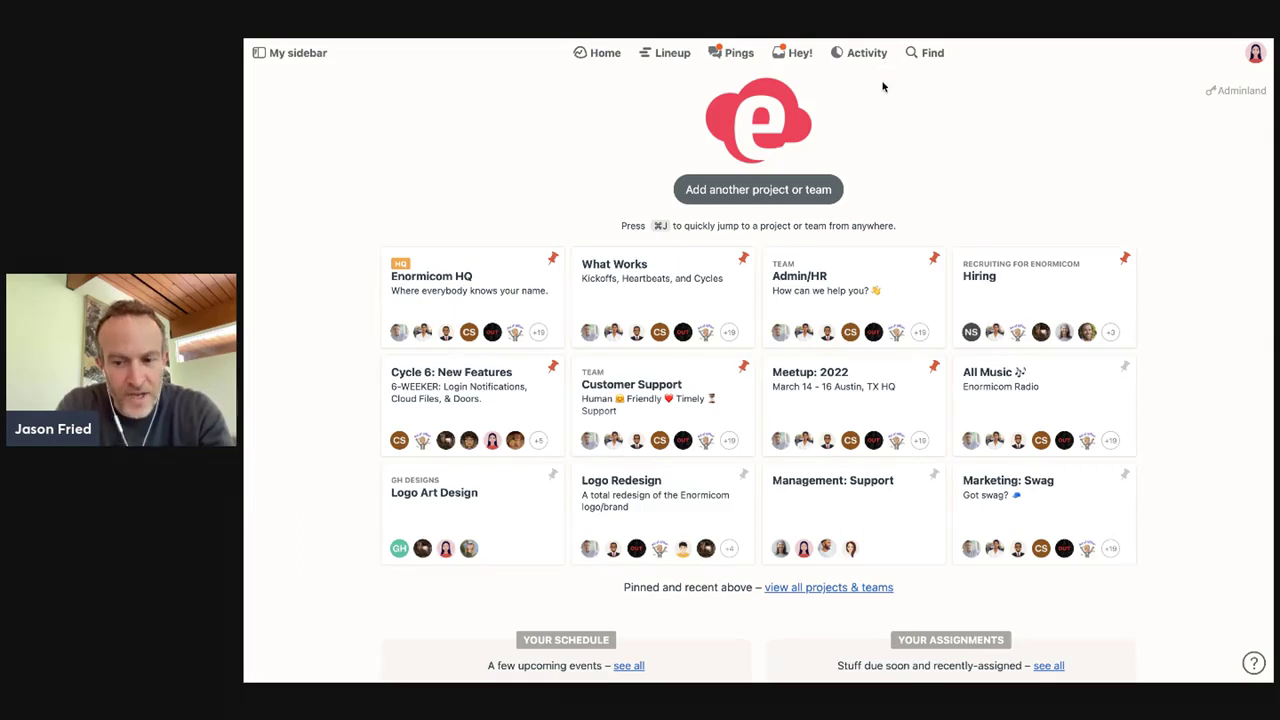
{"action": "key", "text": "ctrl+shift+Tab"}
{"action": "key", "text": "ctrl+Tab"}
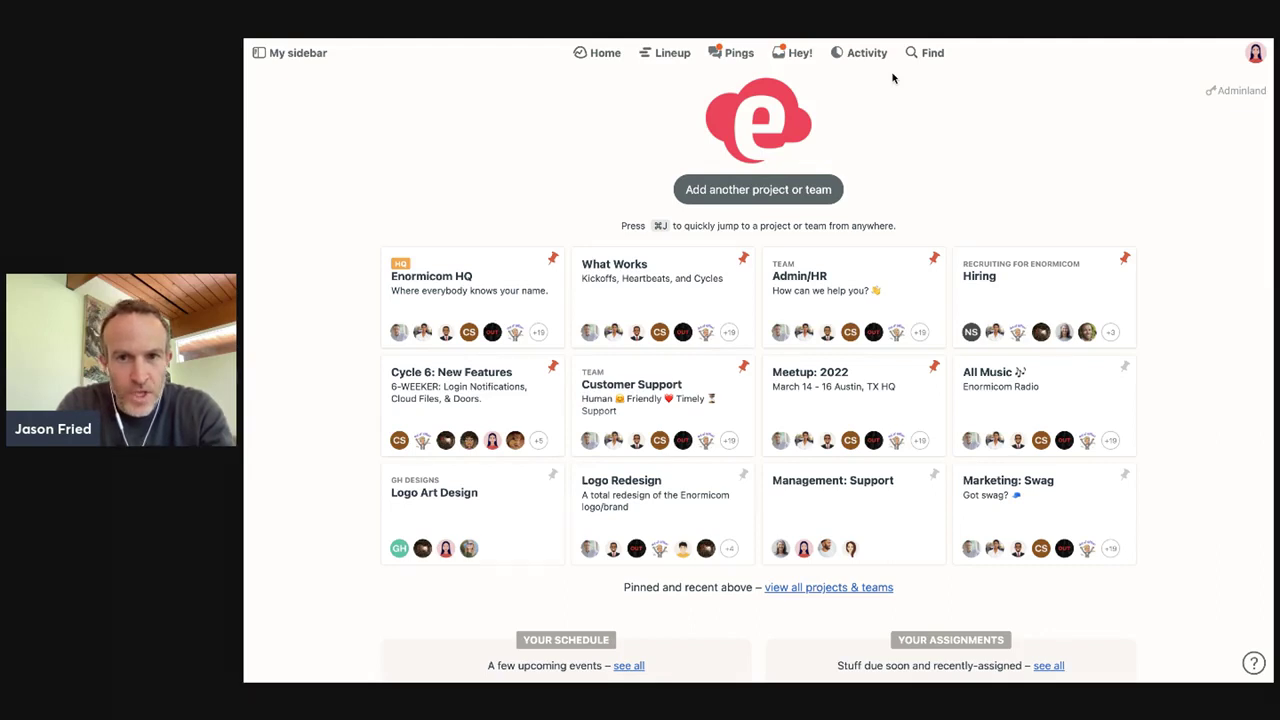
{"action": "key", "text": "ctrl+shift+Tab"}
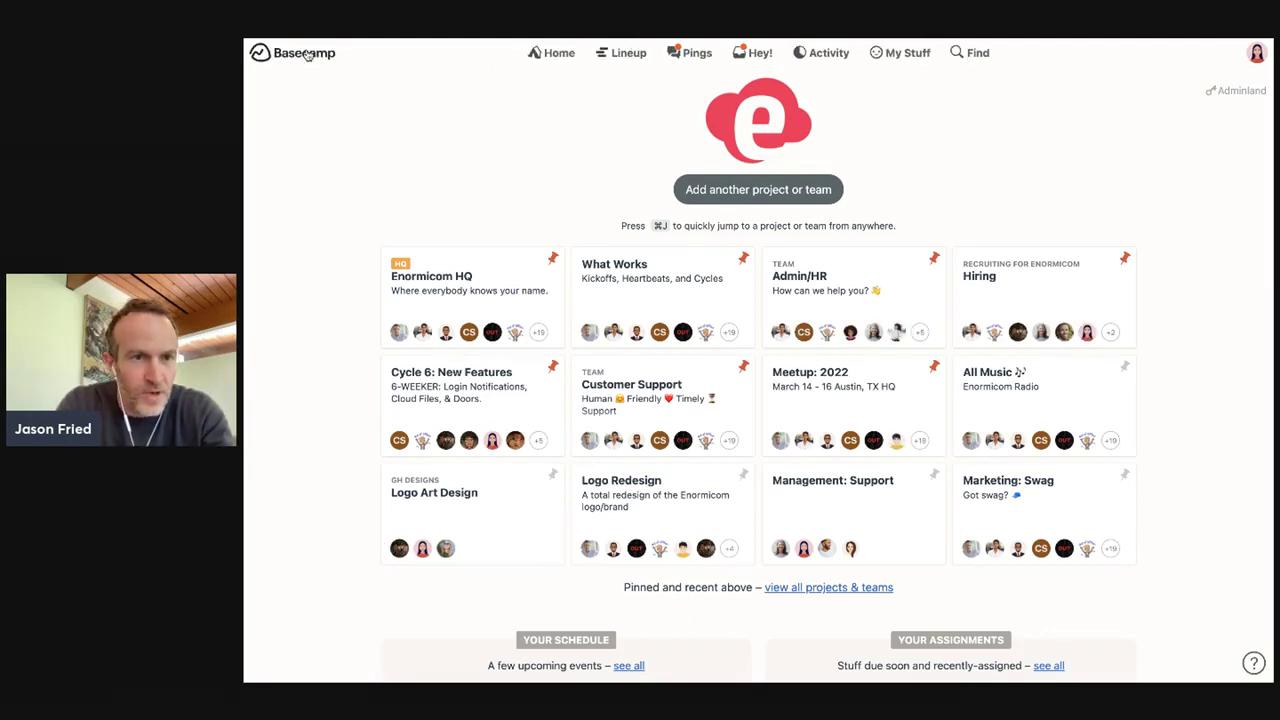
{"action": "key", "text": "ctrl+Tab"}
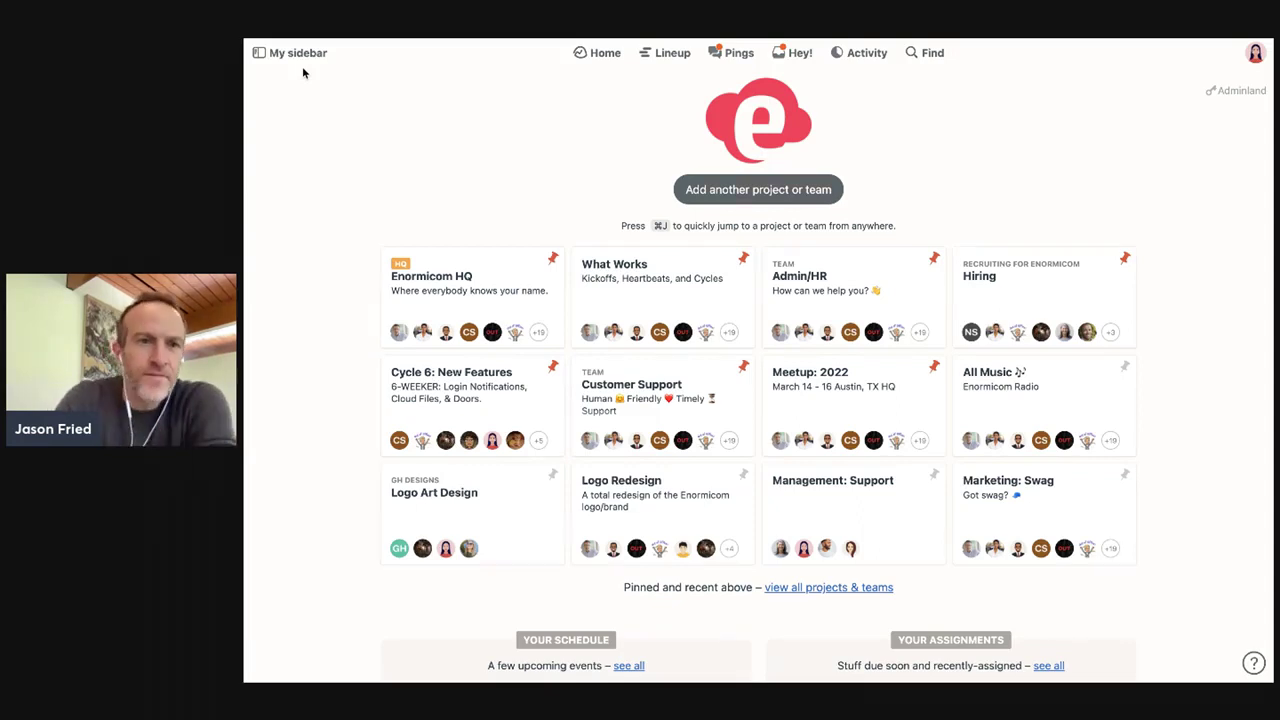
- Dock the My sidebar panel showing assignments and open the Admin/HR team page
{"action": "left_click", "coordinate": [298, 53]}
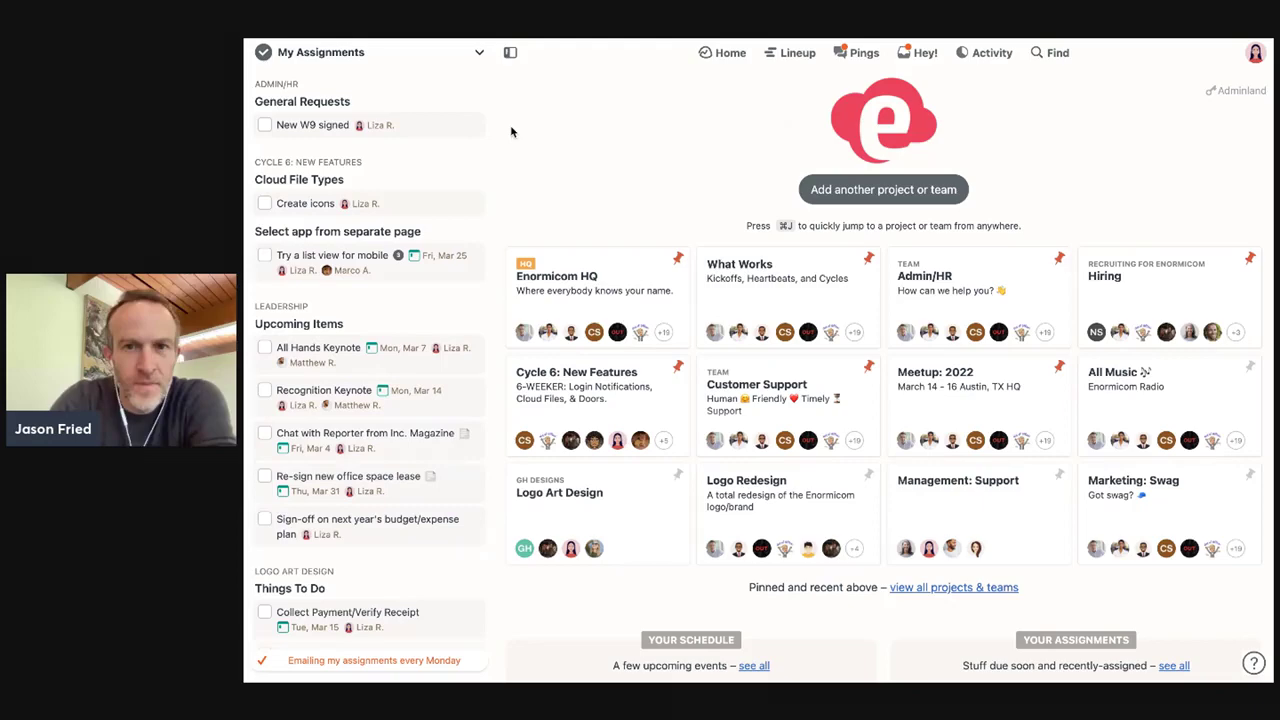
{"action": "left_click", "coordinate": [930, 291]}
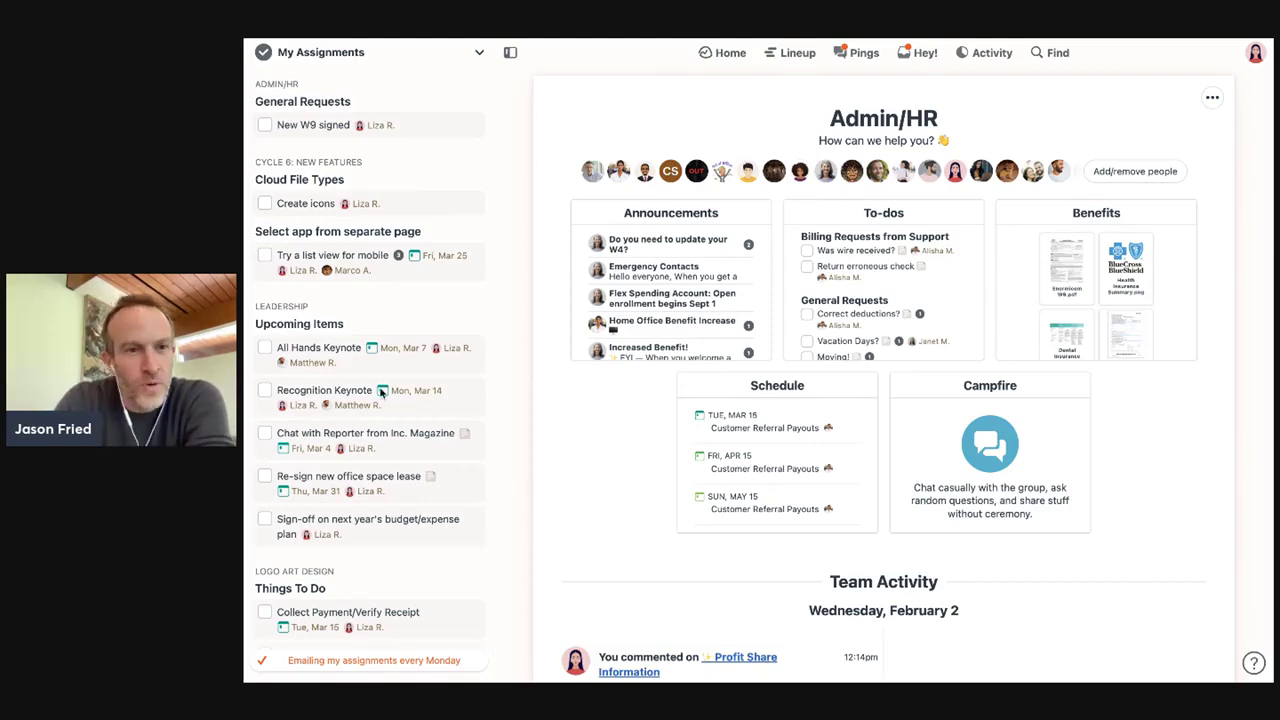
{"action": "scroll", "coordinate": [380, 393], "scroll_direction": "down", "scroll_amount": 3}
{"action": "scroll", "coordinate": [380, 393], "scroll_direction": "up", "scroll_amount": 3}
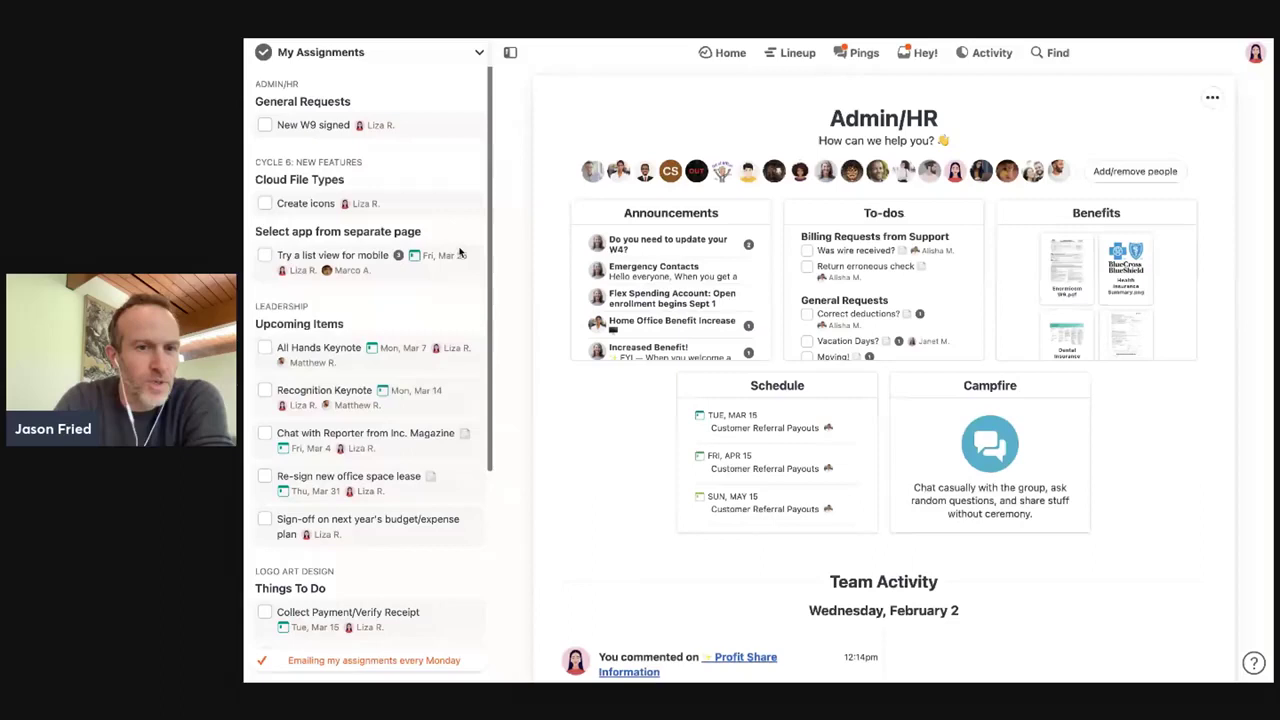
- Browse the Admin/HR announcements and the first announcement, then open the Benefits files
{"action": "left_click", "coordinate": [711, 235]}
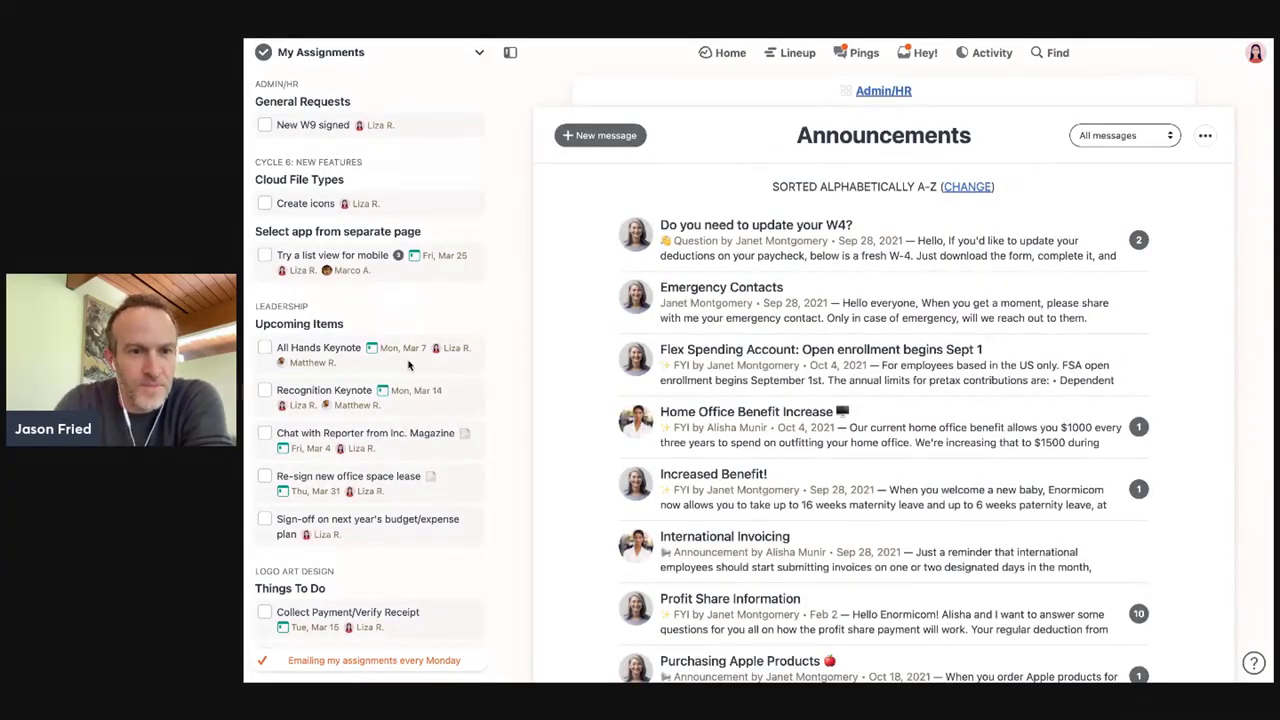
{"action": "left_click", "coordinate": [752, 96]}
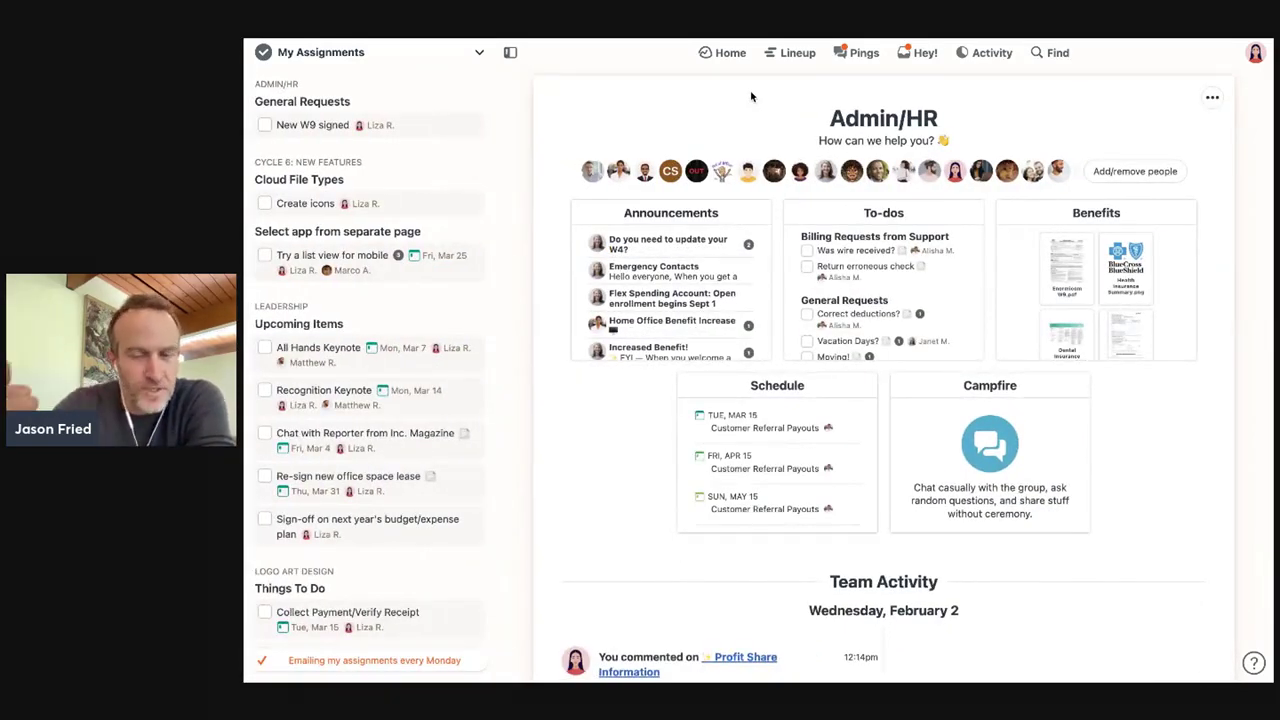
{"action": "left_click", "coordinate": [729, 247]}
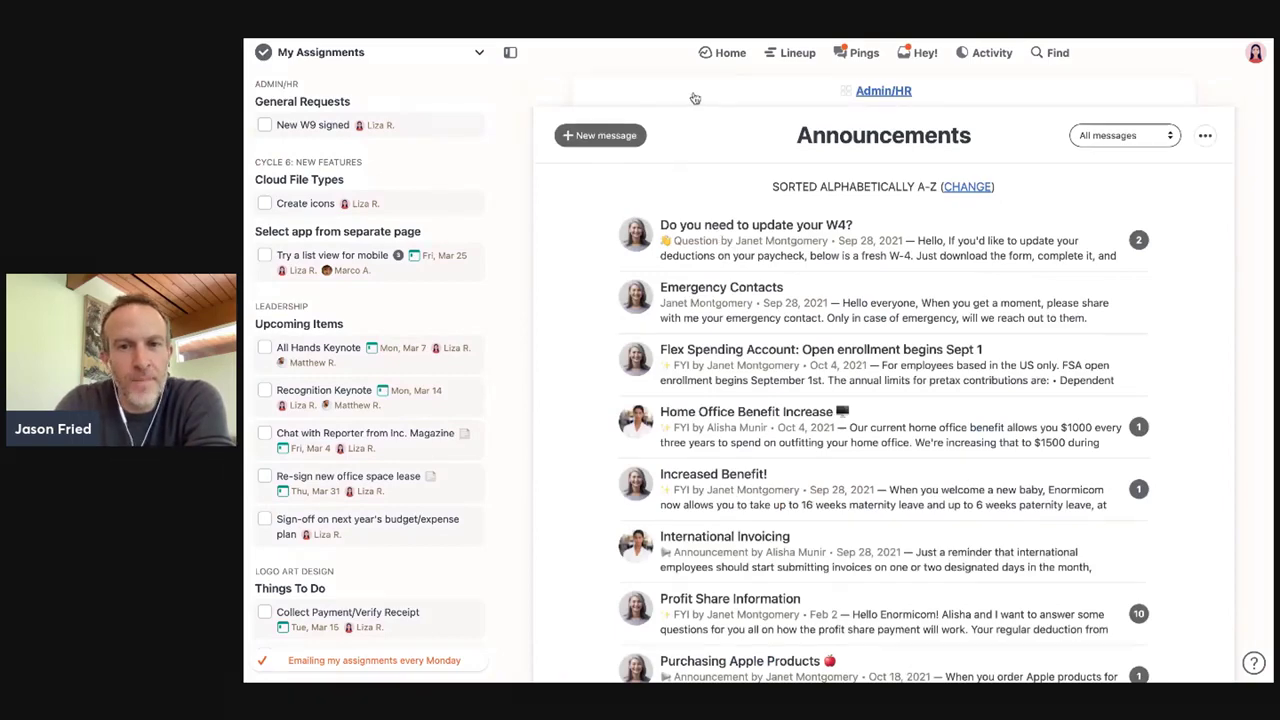
{"action": "left_click", "coordinate": [723, 88]}
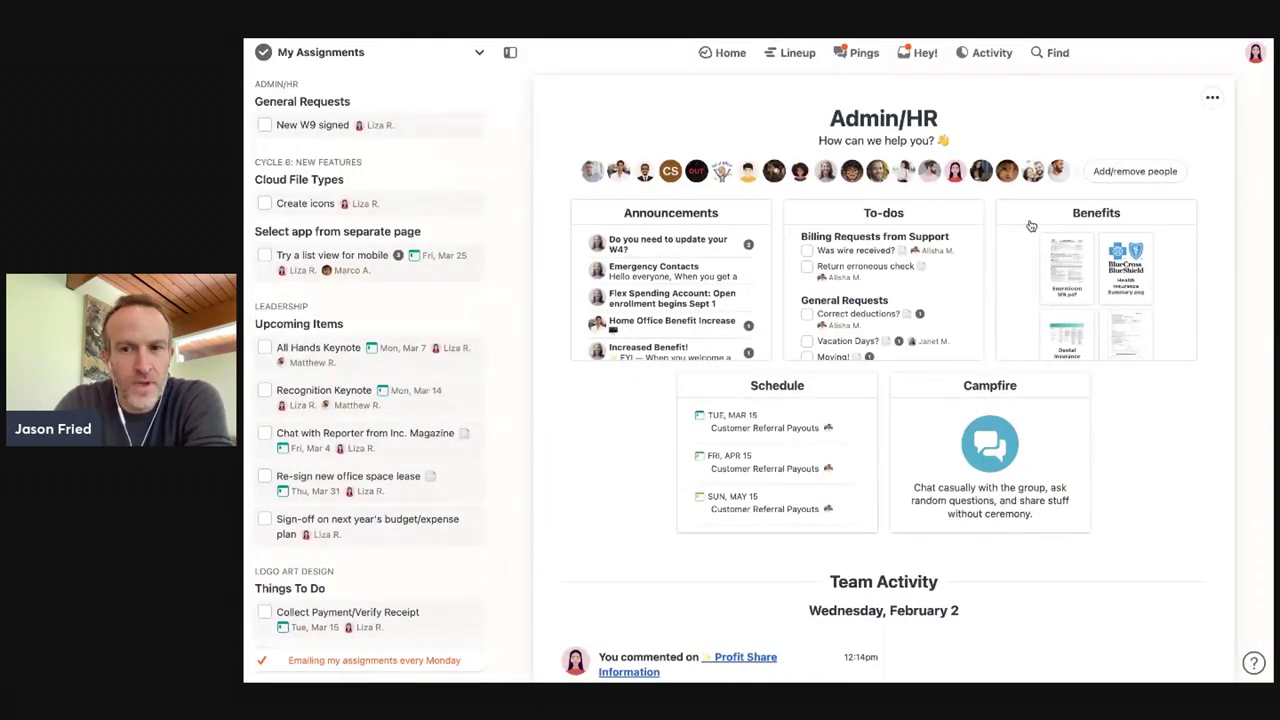
{"action": "left_click", "coordinate": [1030, 224]}
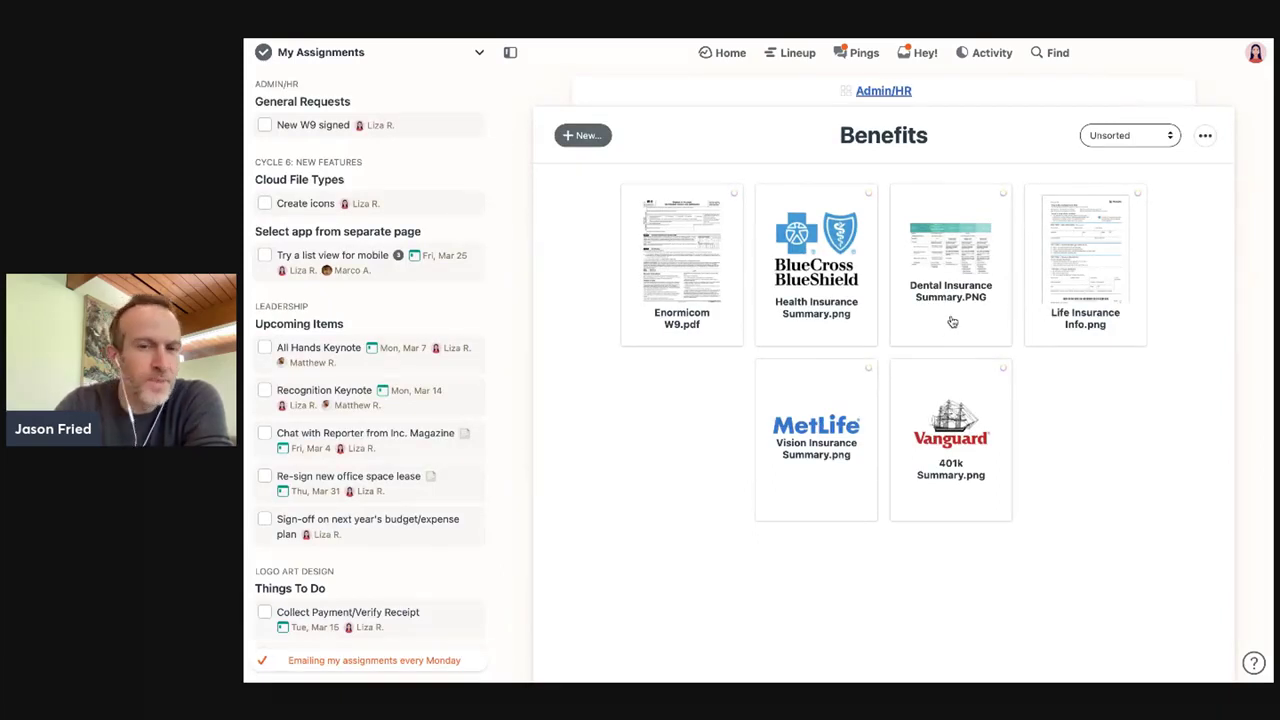
- Open and dismiss the Benefits New… menu, then return via Home to the Admin/HR overview
{"action": "left_click", "coordinate": [590, 138]}
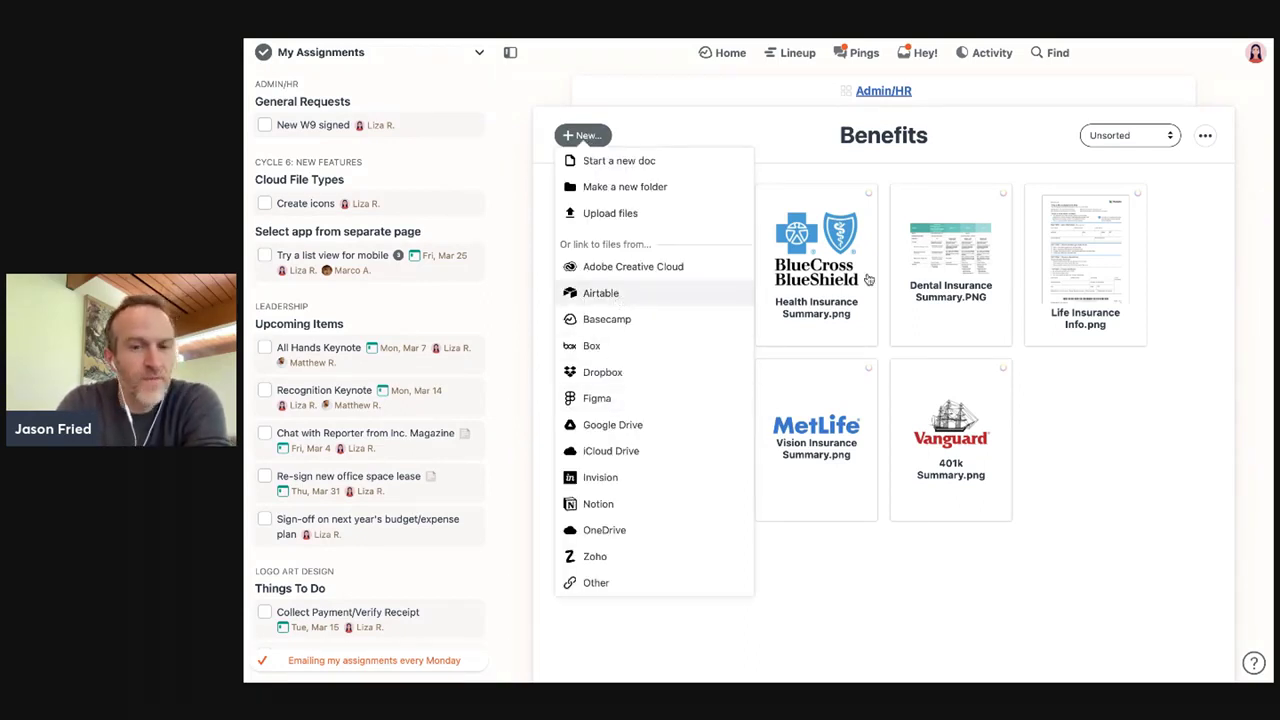
{"action": "left_click", "coordinate": [1070, 418]}
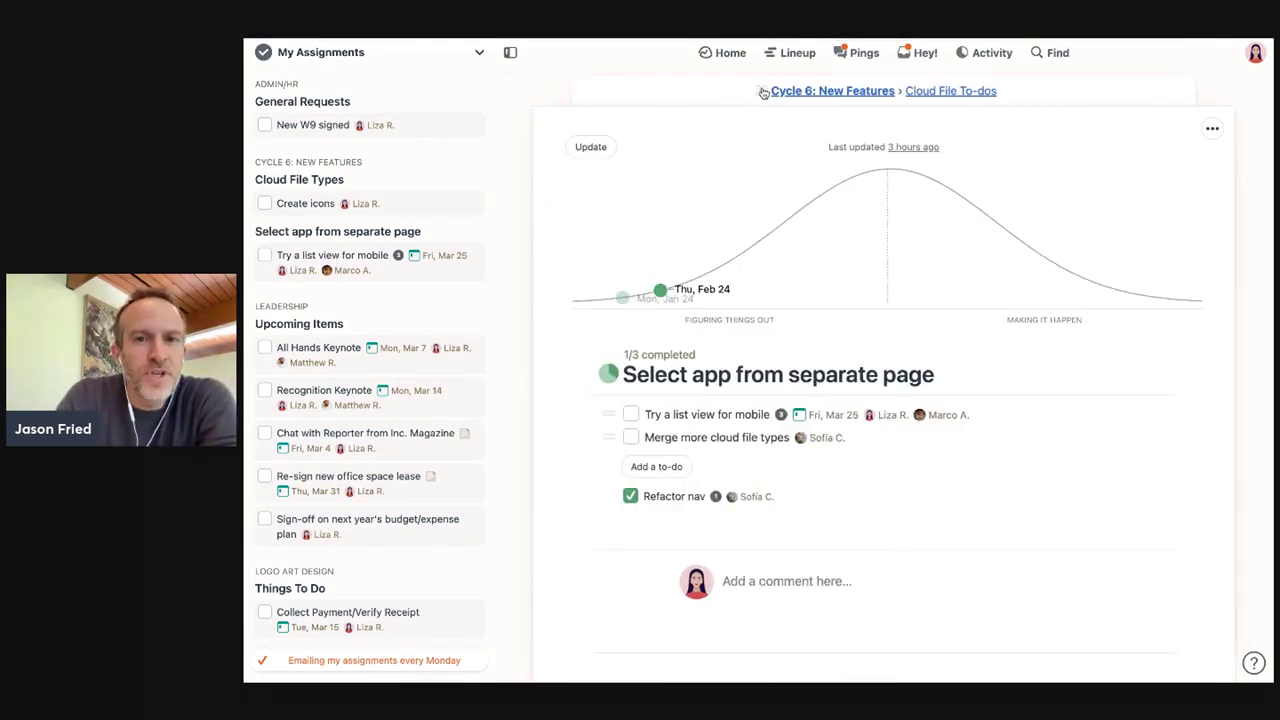
{"action": "mouse_move", "coordinate": [762, 92]}
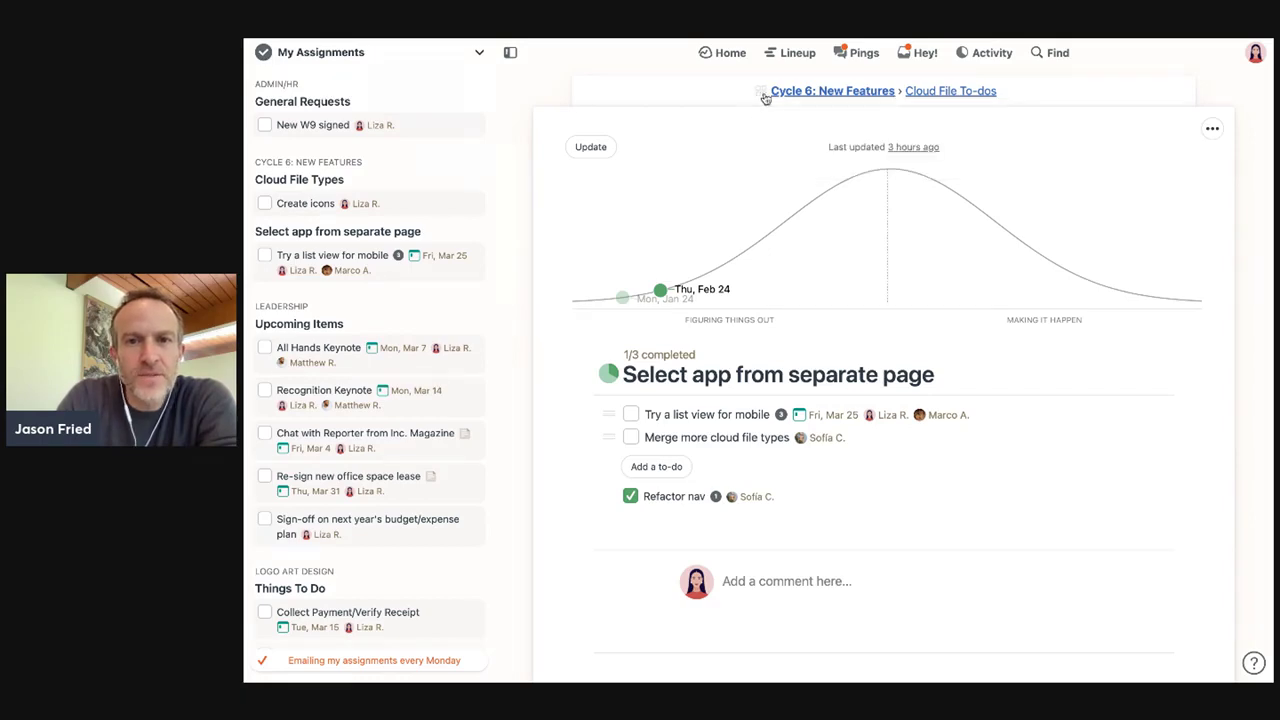
{"action": "left_click", "coordinate": [744, 63]}
{"action": "left_click", "coordinate": [857, 271]}
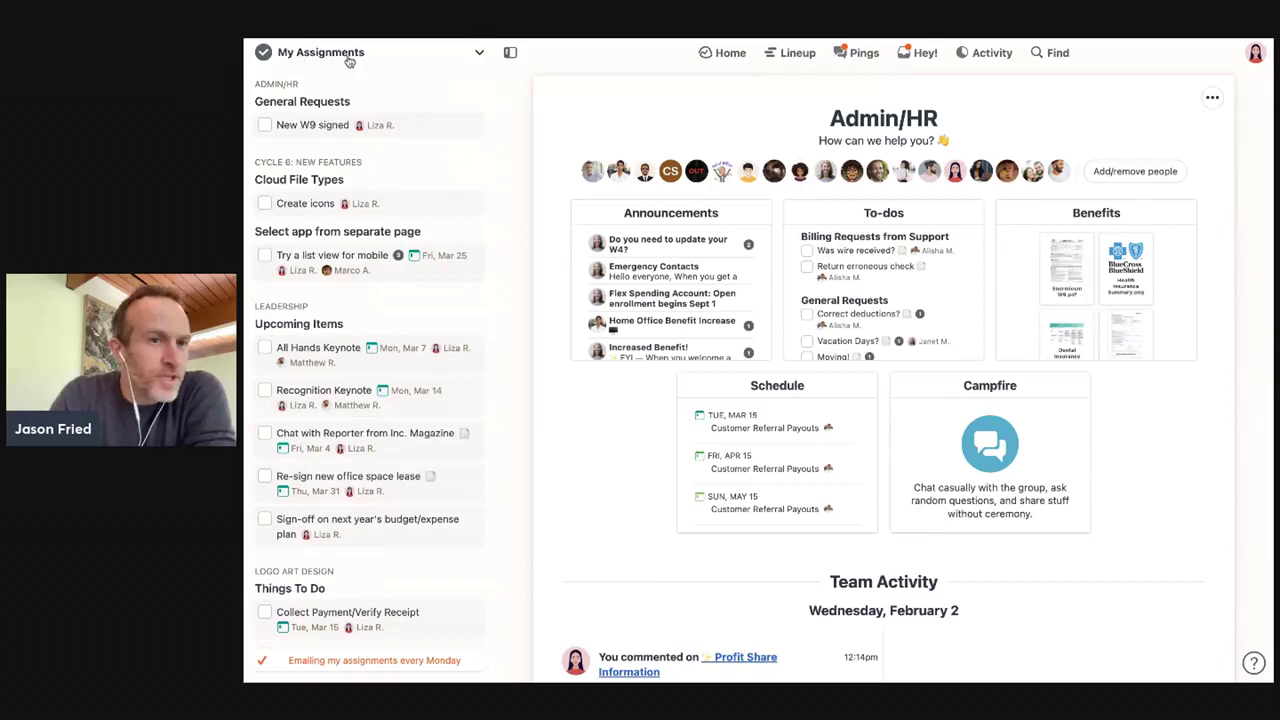
- Switch the sidebar to Stuff I've Assigned, then to My Schedule
{"action": "left_click", "coordinate": [383, 53]}
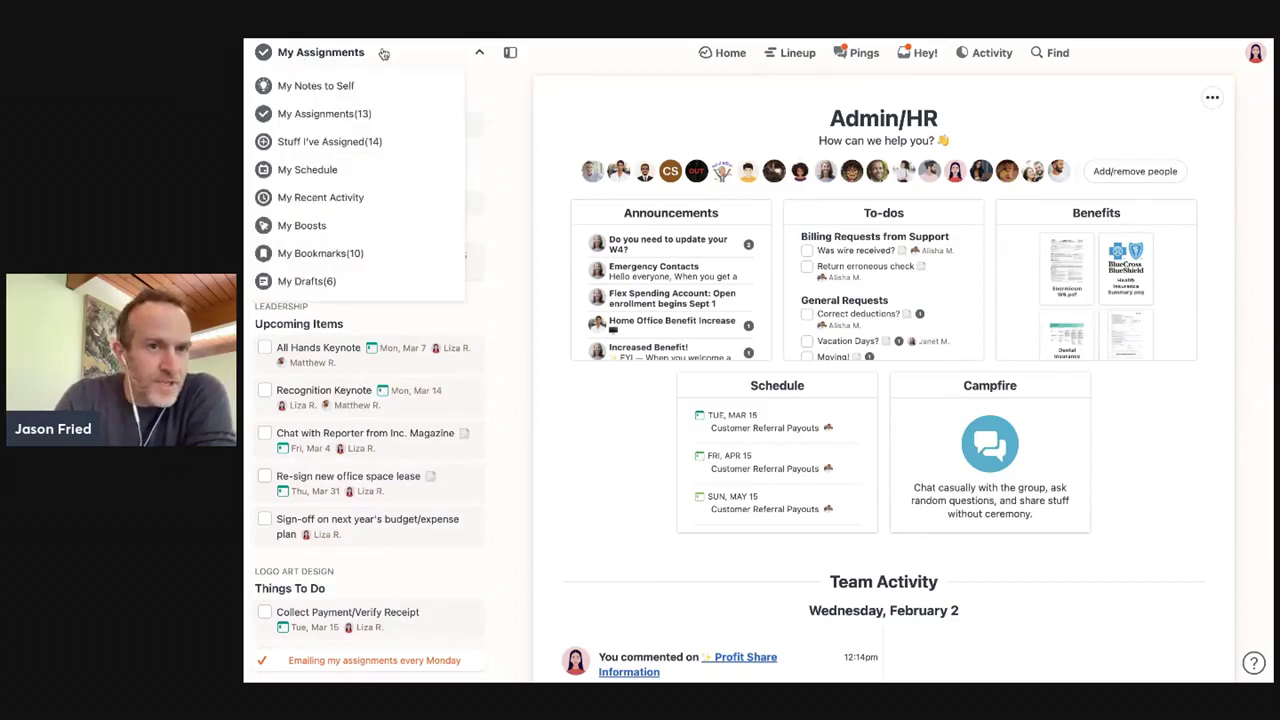
{"action": "left_click", "coordinate": [340, 143]}
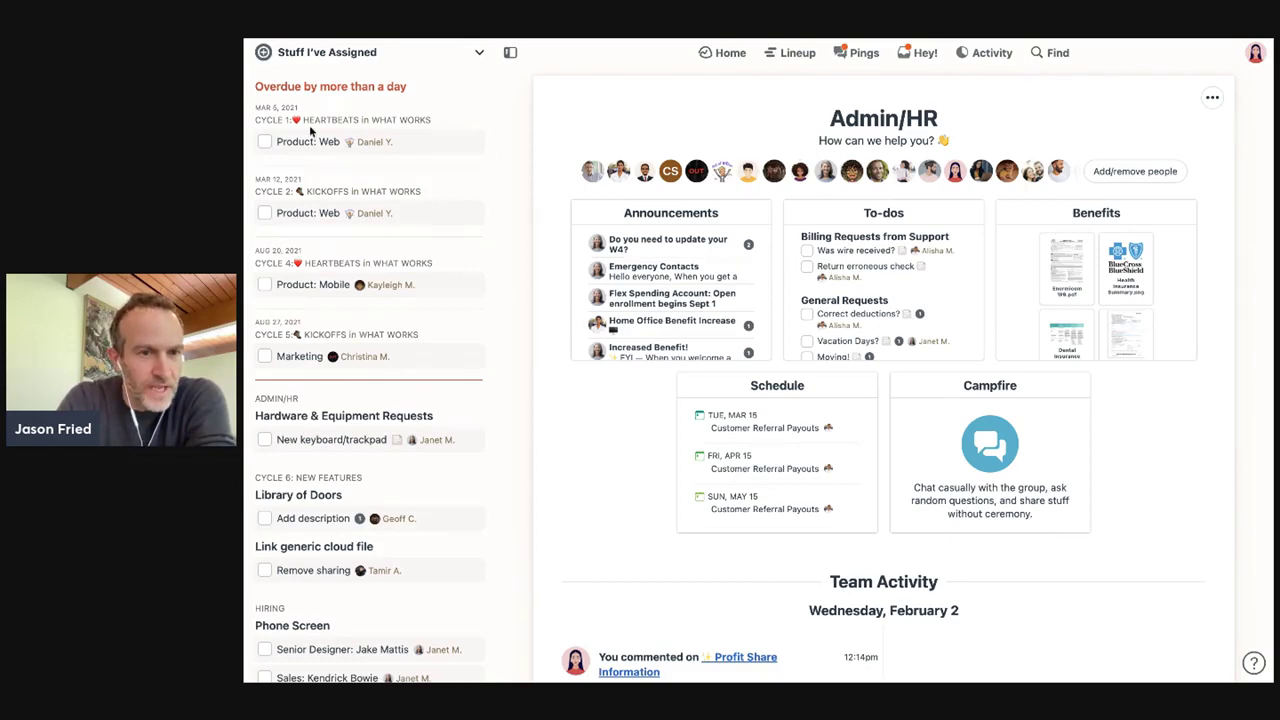
{"action": "scroll", "coordinate": [396, 460], "scroll_direction": "down", "scroll_amount": 5}
{"action": "scroll", "coordinate": [396, 460], "scroll_direction": "up", "scroll_amount": 3}
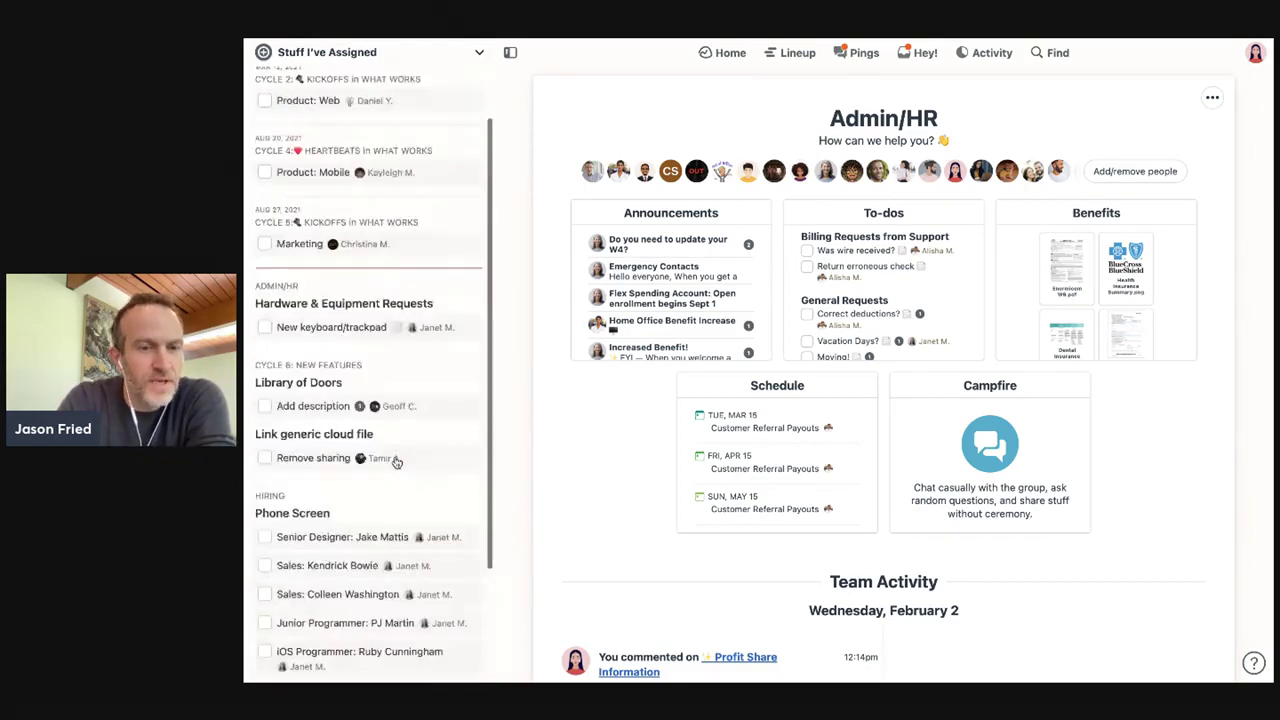
{"action": "scroll", "coordinate": [396, 460], "scroll_direction": "up", "scroll_amount": 2}
{"action": "left_click", "coordinate": [353, 58]}
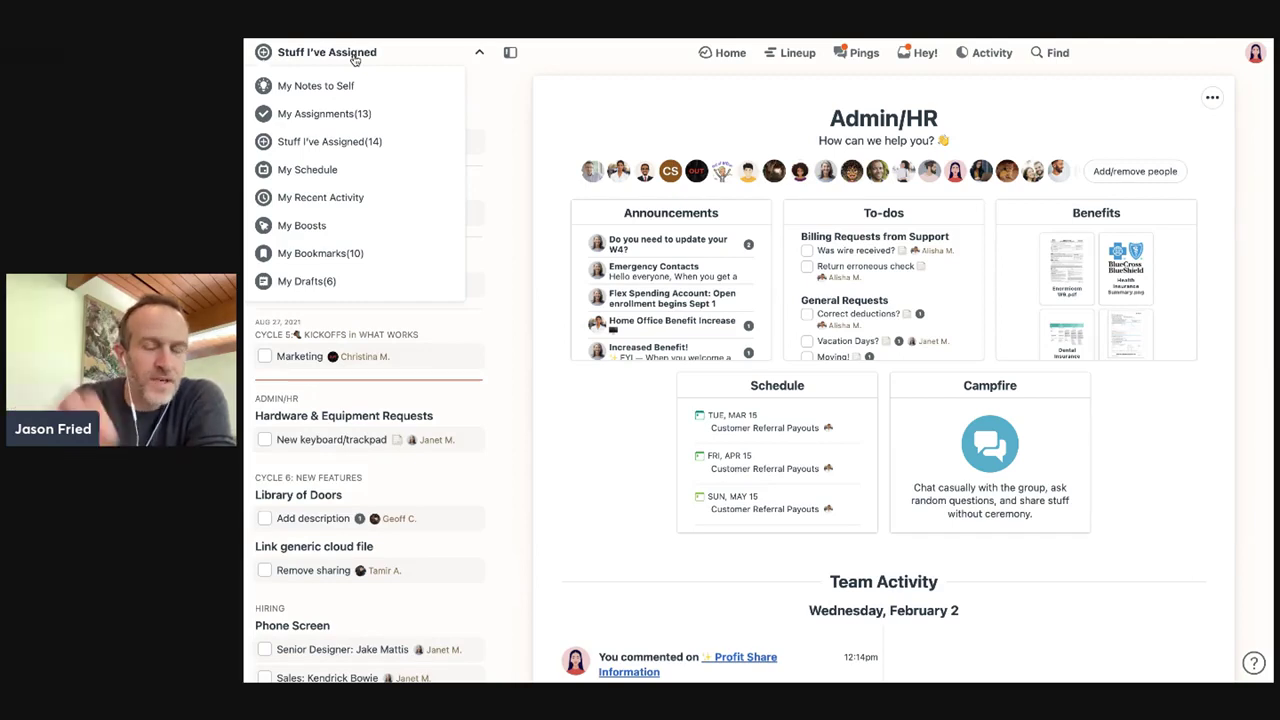
{"action": "left_click", "coordinate": [346, 172]}
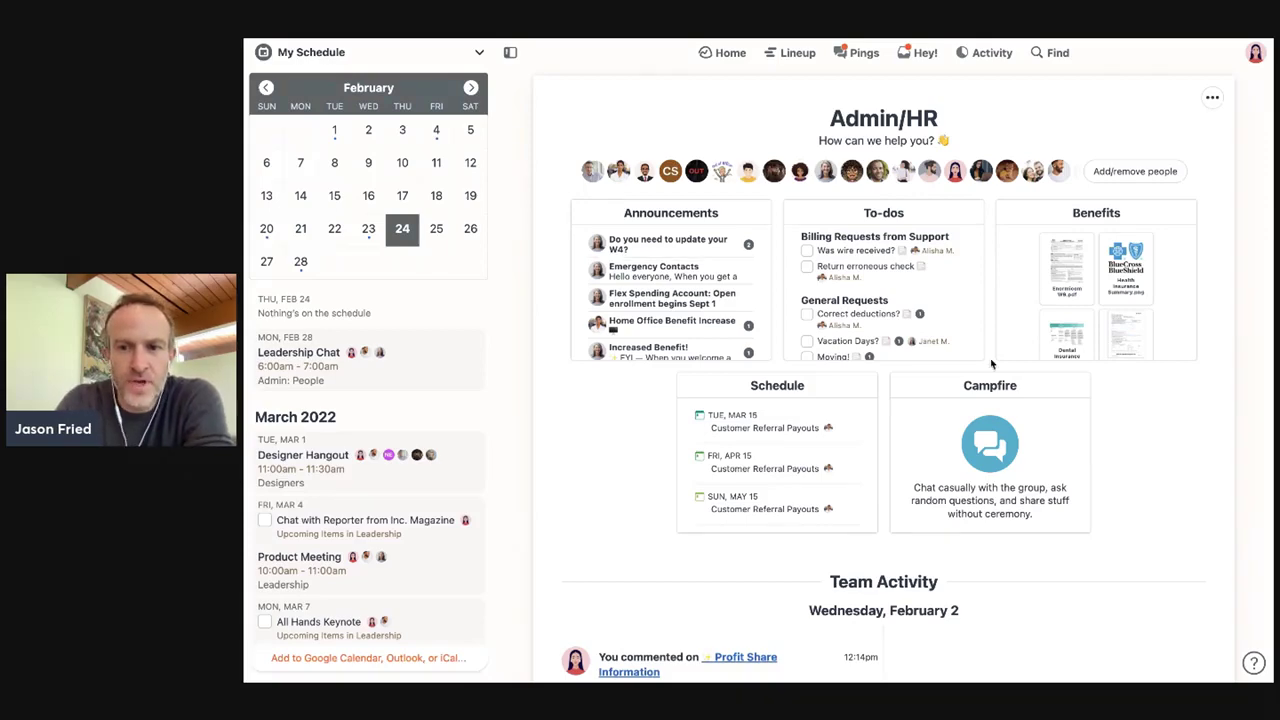
- Open the Enormicom HQ Campfire chat from the Home dashboard
{"action": "left_click", "coordinate": [733, 55]}
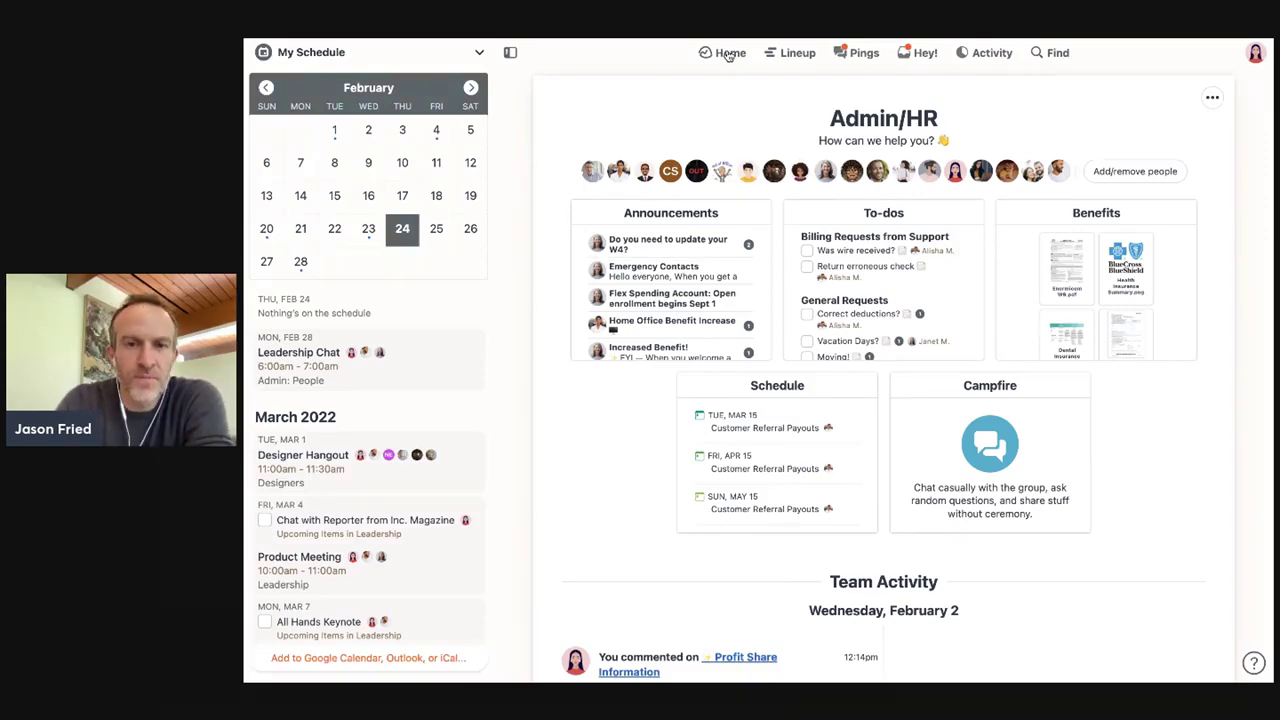
{"action": "left_click", "coordinate": [590, 285]}
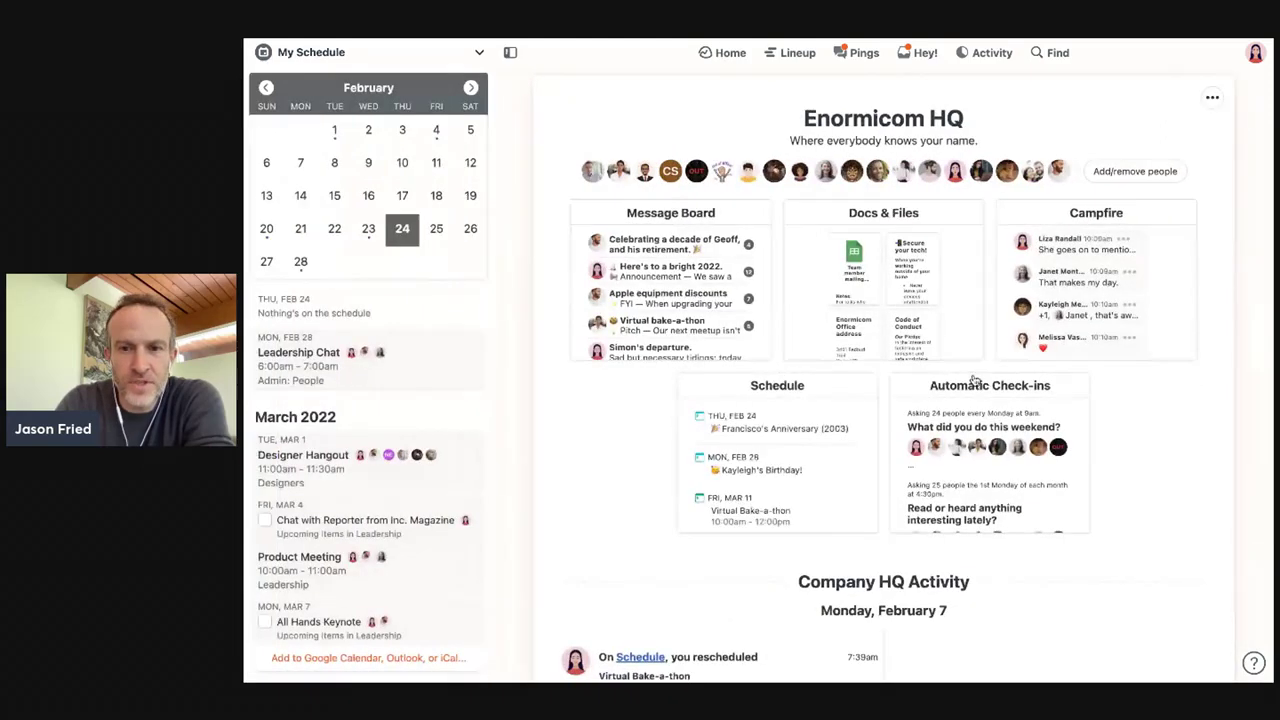
{"action": "left_click", "coordinate": [1063, 220]}
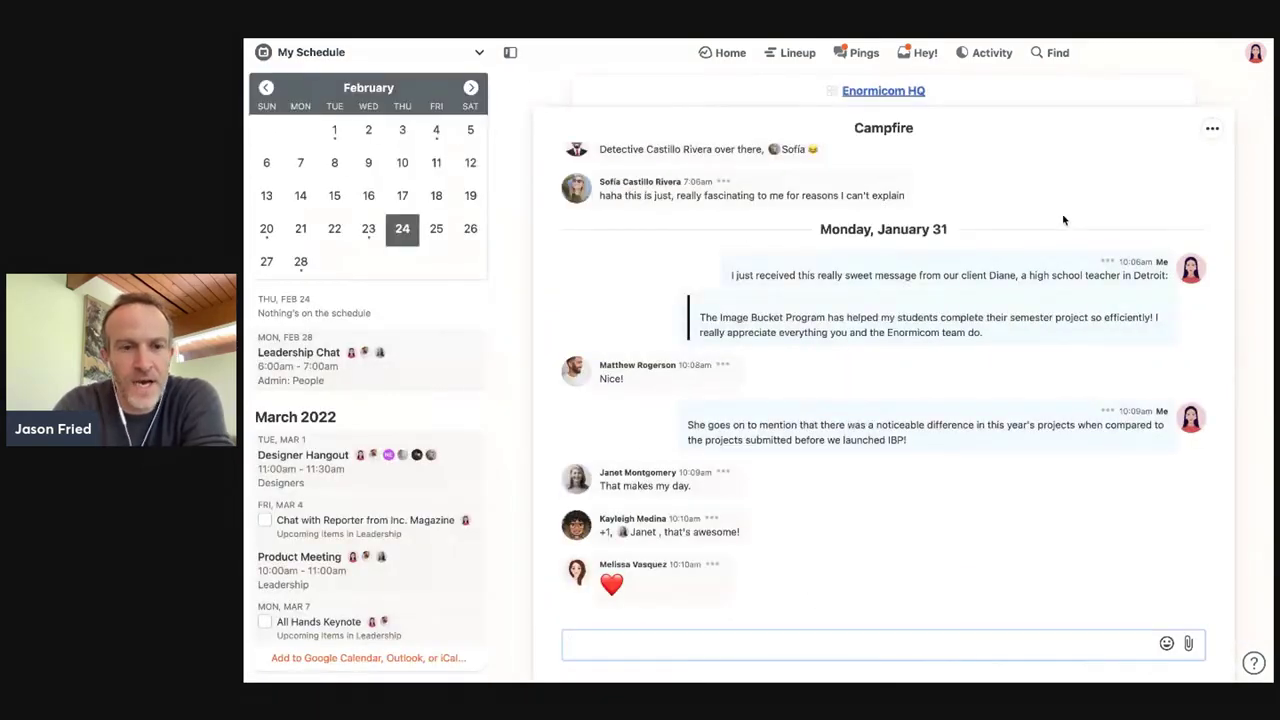
{"action": "scroll", "coordinate": [447, 423], "scroll_direction": "down", "scroll_amount": 3}
{"action": "scroll", "coordinate": [447, 423], "scroll_direction": "up", "scroll_amount": 3}
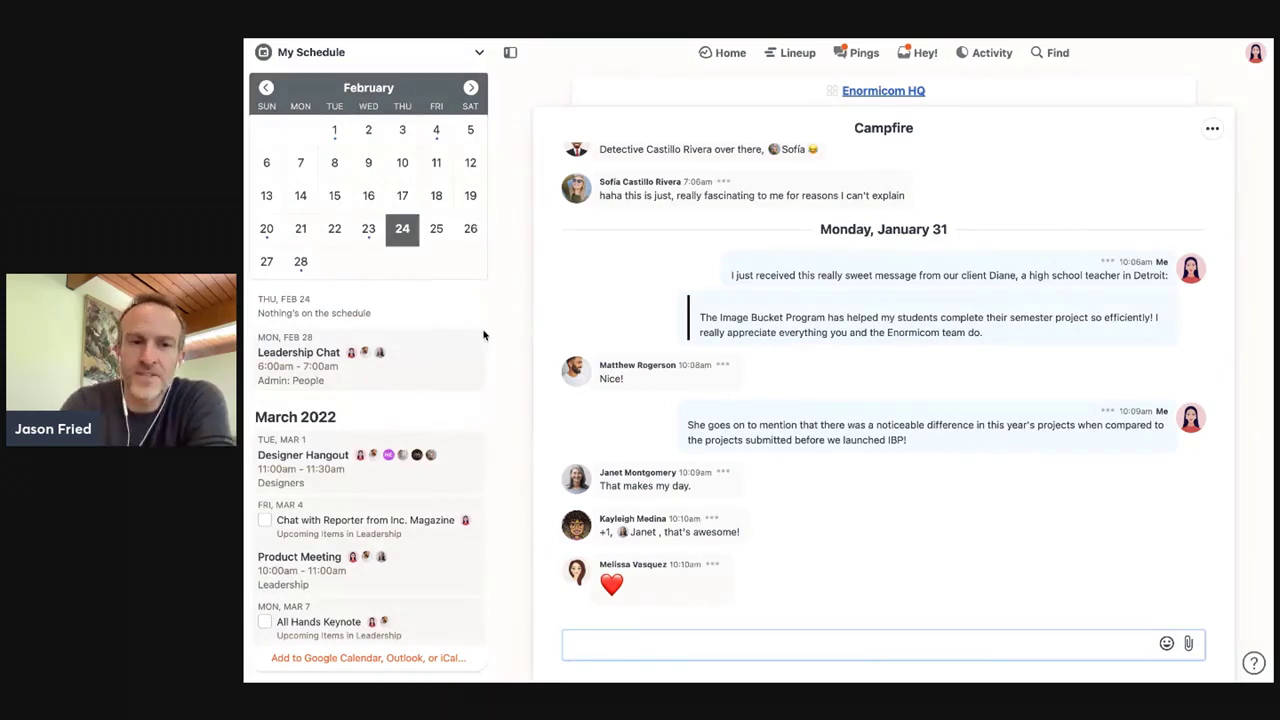
{"action": "left_click", "coordinate": [424, 57]}
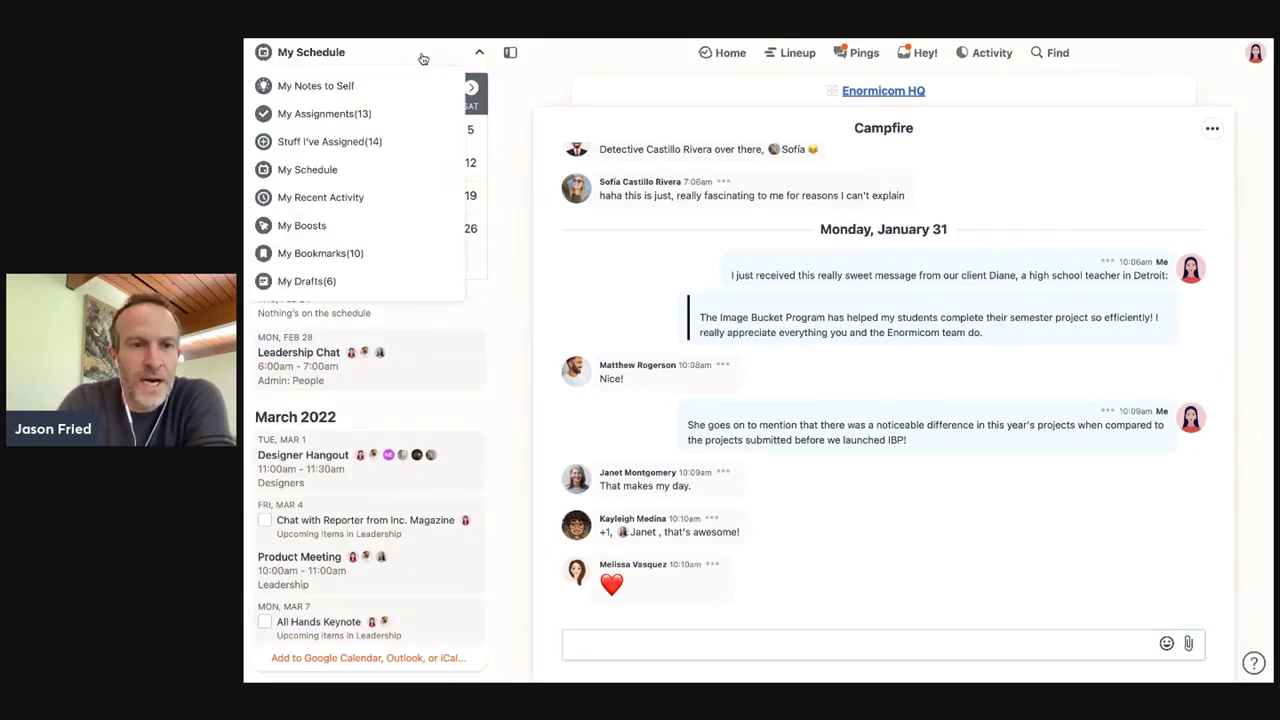
- Switch the sidebar to My Recent Activity, then My Boosts, with Enormicom HQ in the main pane
{"action": "left_click", "coordinate": [338, 200]}
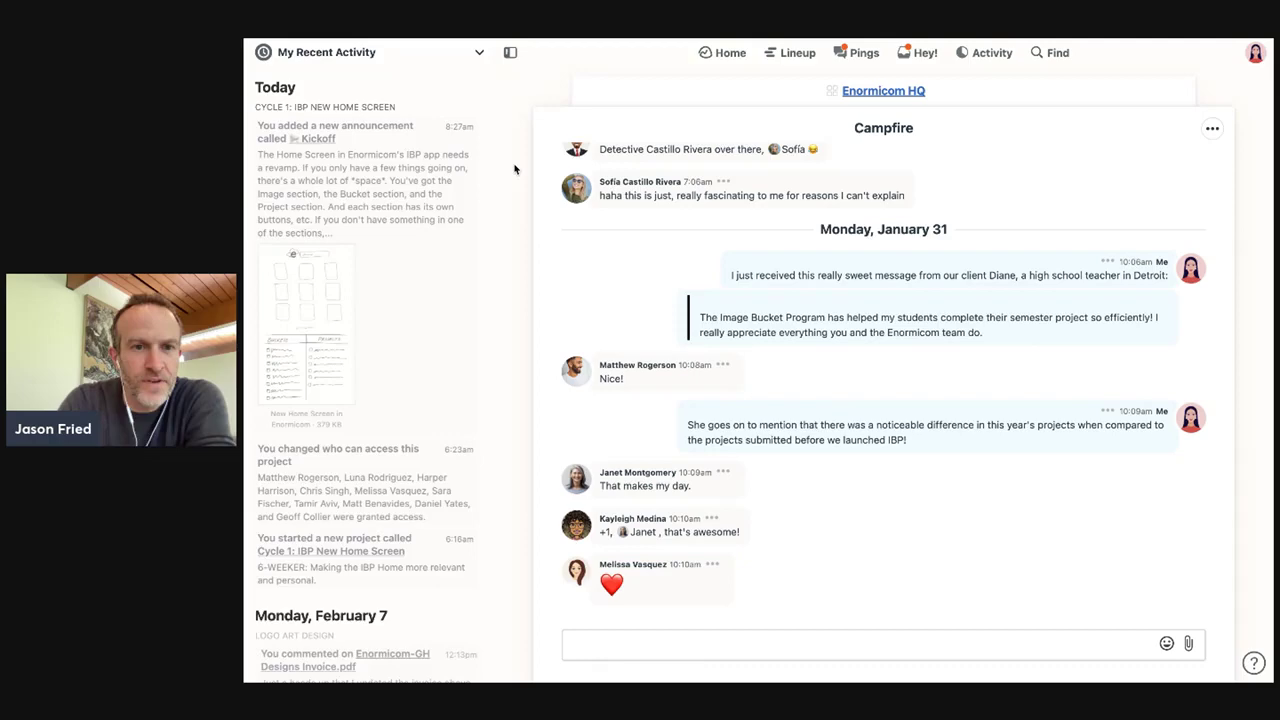
{"action": "left_click", "coordinate": [746, 92]}
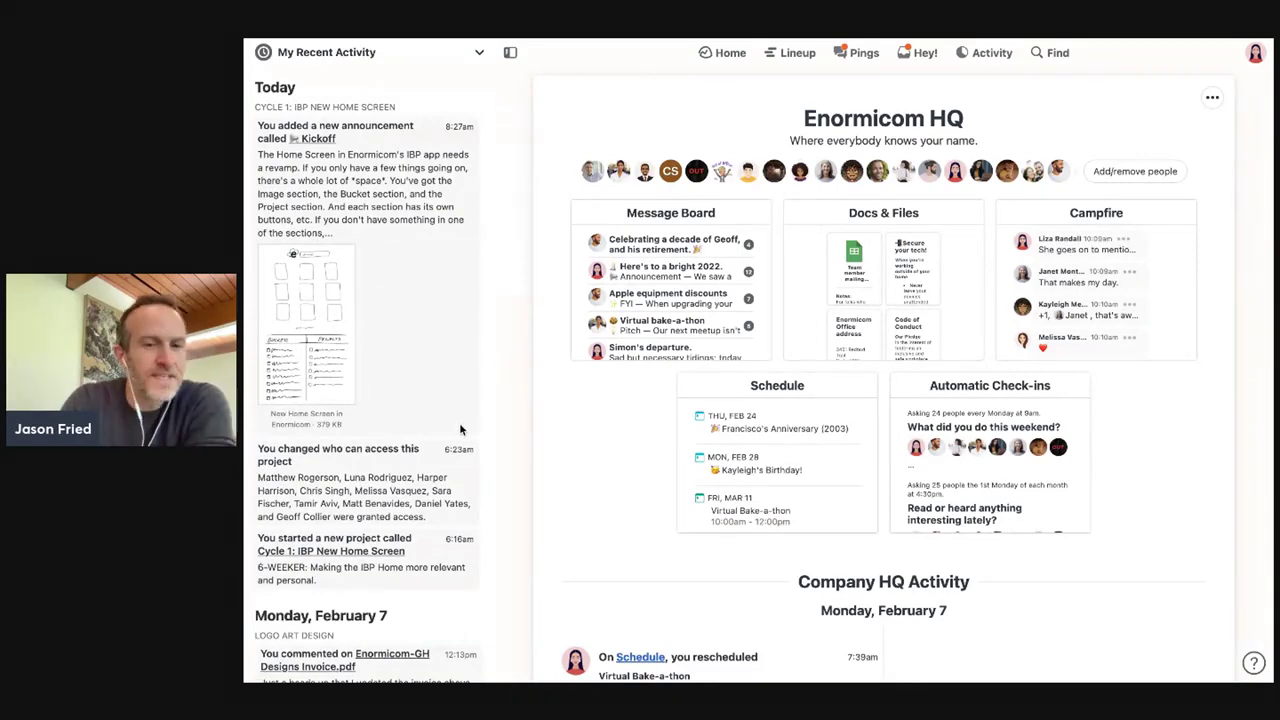
{"action": "scroll", "coordinate": [459, 422], "scroll_direction": "down", "scroll_amount": 3}
{"action": "scroll", "coordinate": [459, 422], "scroll_direction": "down", "scroll_amount": 4}
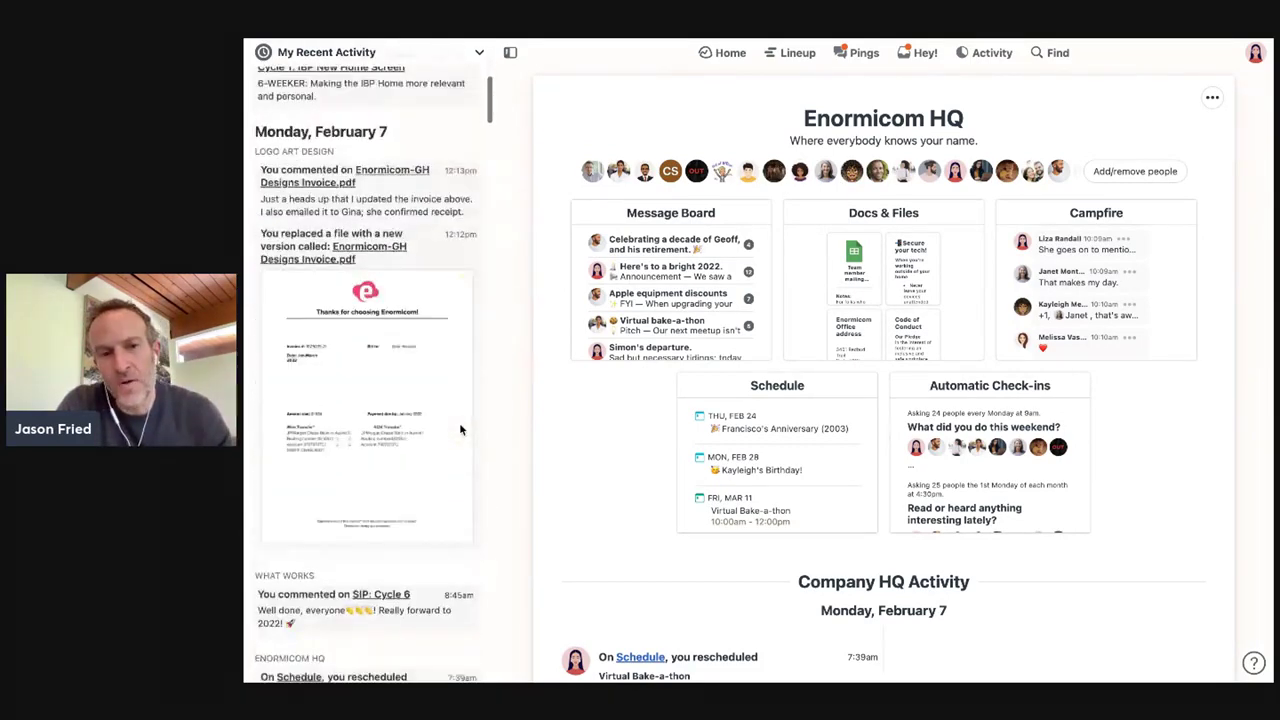
{"action": "scroll", "coordinate": [460, 430], "scroll_direction": "down", "scroll_amount": 8}
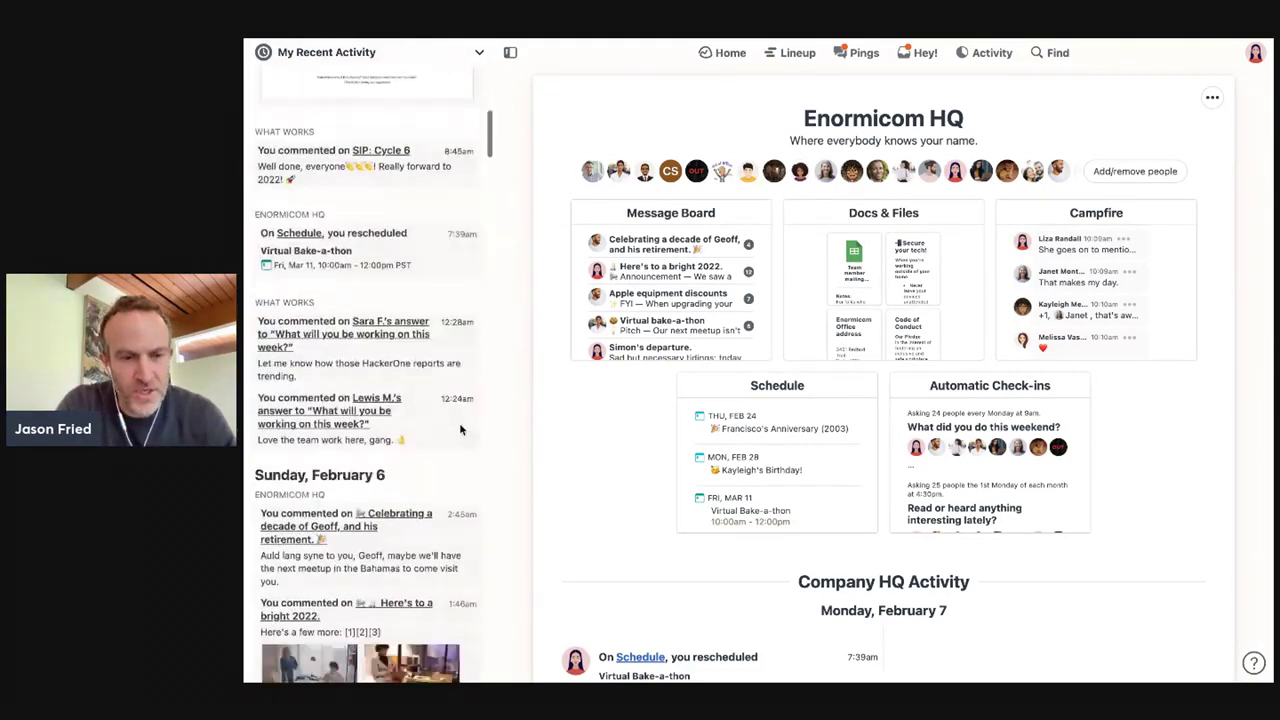
{"action": "scroll", "coordinate": [460, 430], "scroll_direction": "down", "scroll_amount": 5}
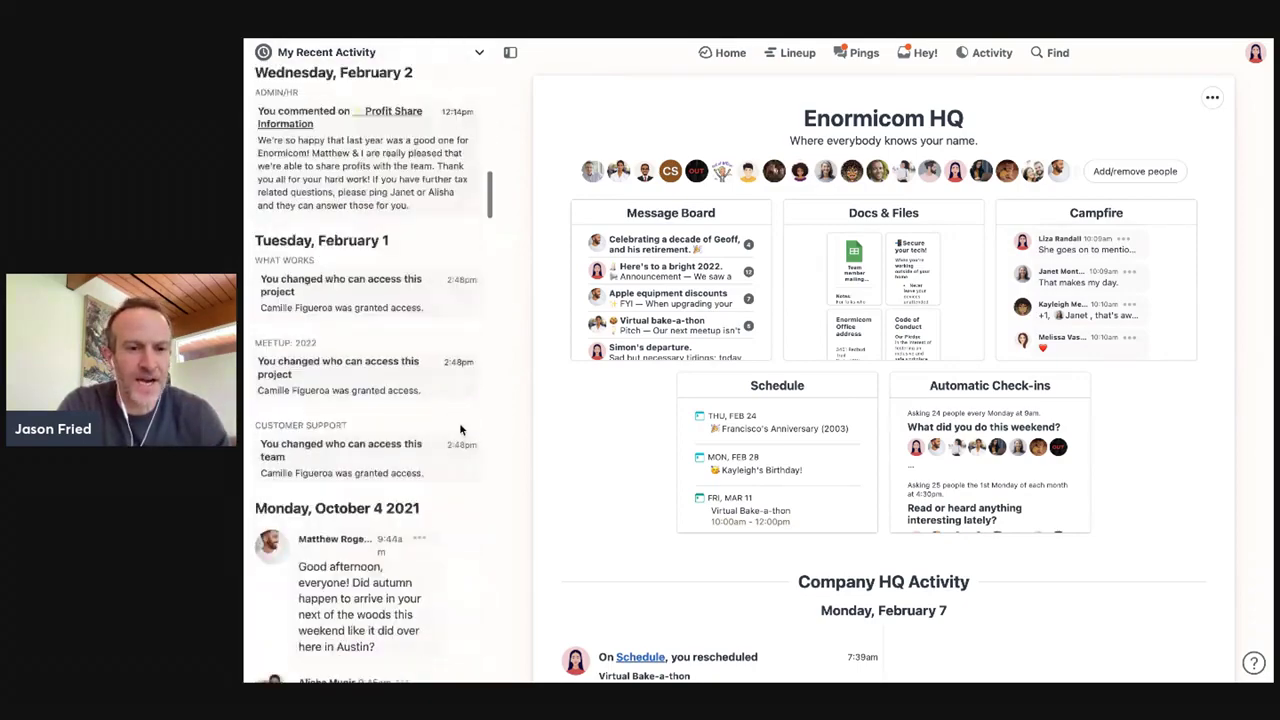
{"action": "scroll", "coordinate": [460, 430], "scroll_direction": "up", "scroll_amount": 7}
{"action": "scroll", "coordinate": [459, 422], "scroll_direction": "up", "scroll_amount": 10}
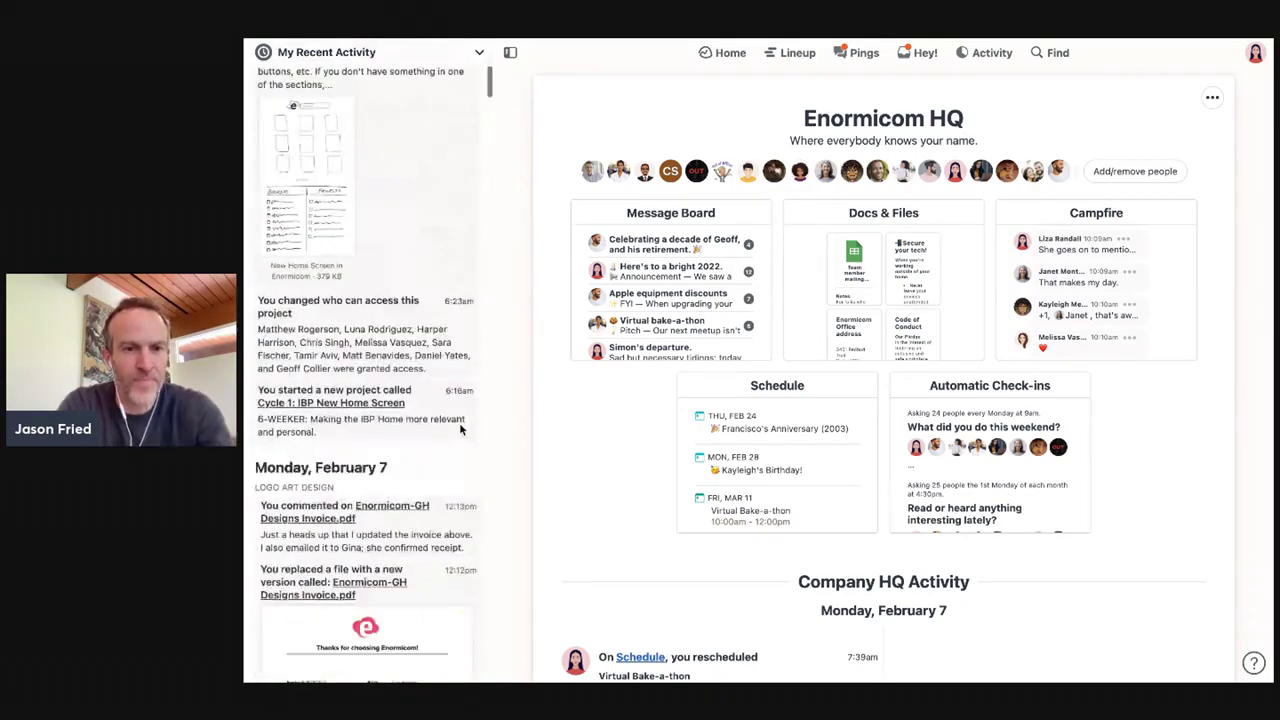
{"action": "left_click", "coordinate": [378, 62]}
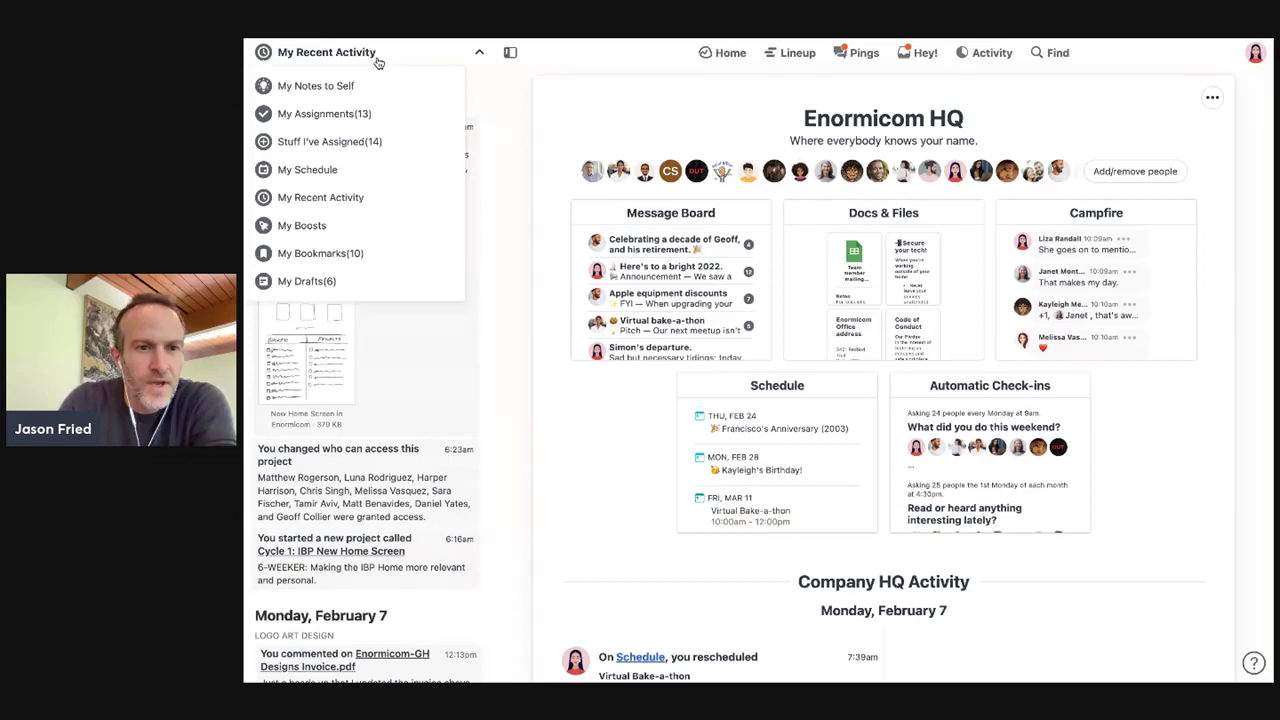
{"action": "left_click", "coordinate": [324, 227]}
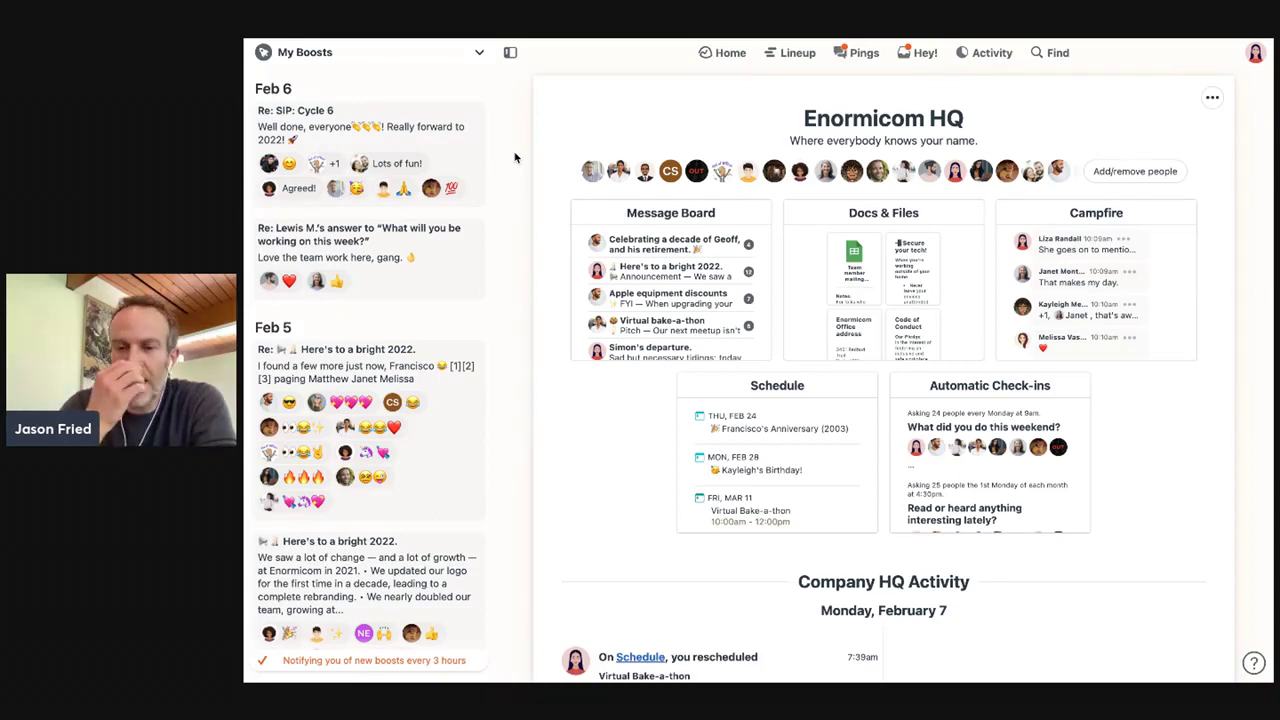
- Show My Bookmarks in the sidebar and step through several bookmarks, ending on What Works
{"action": "left_click", "coordinate": [449, 58]}
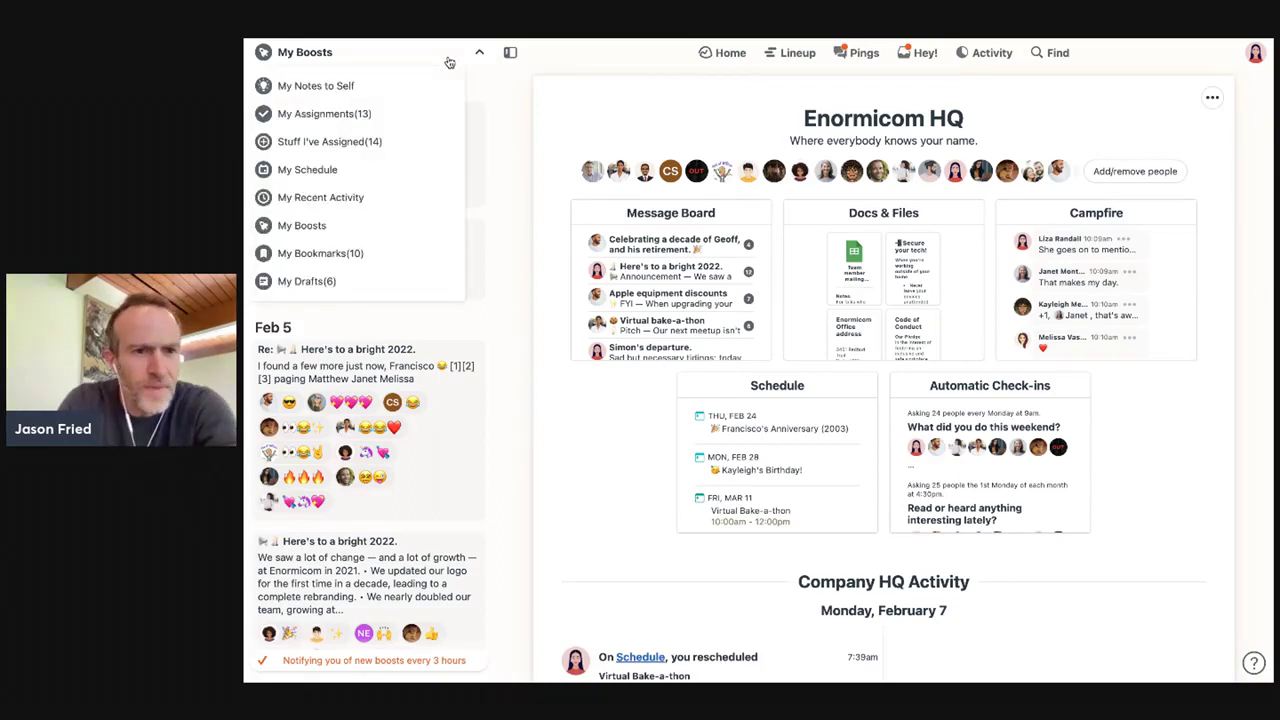
{"action": "left_click", "coordinate": [355, 252]}
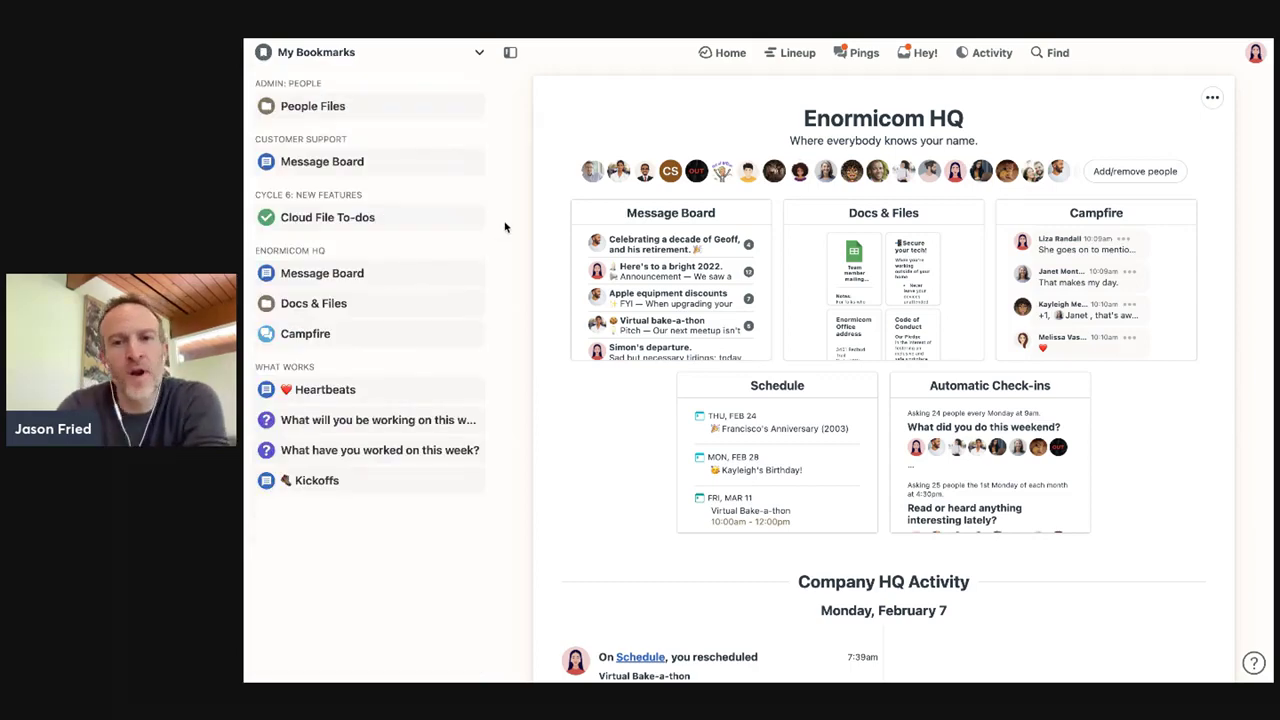
{"action": "left_click", "coordinate": [349, 162]}
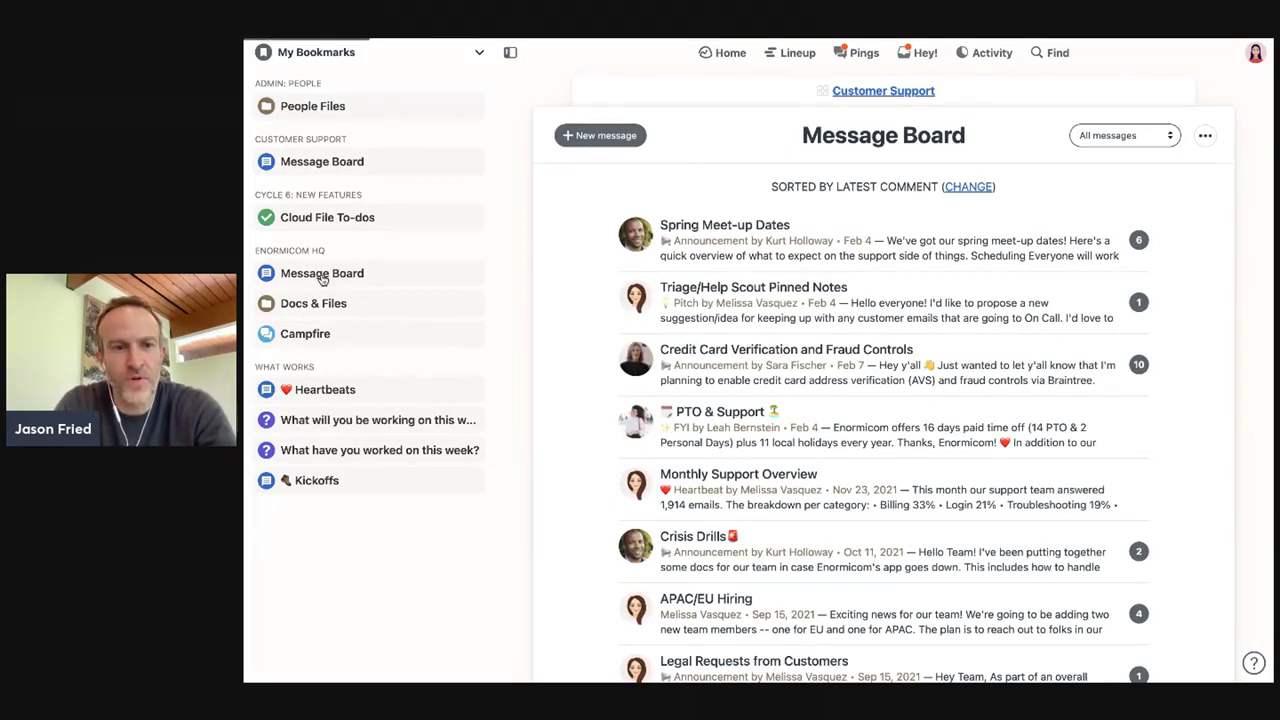
{"action": "left_click", "coordinate": [322, 275]}
{"action": "left_click", "coordinate": [320, 306]}
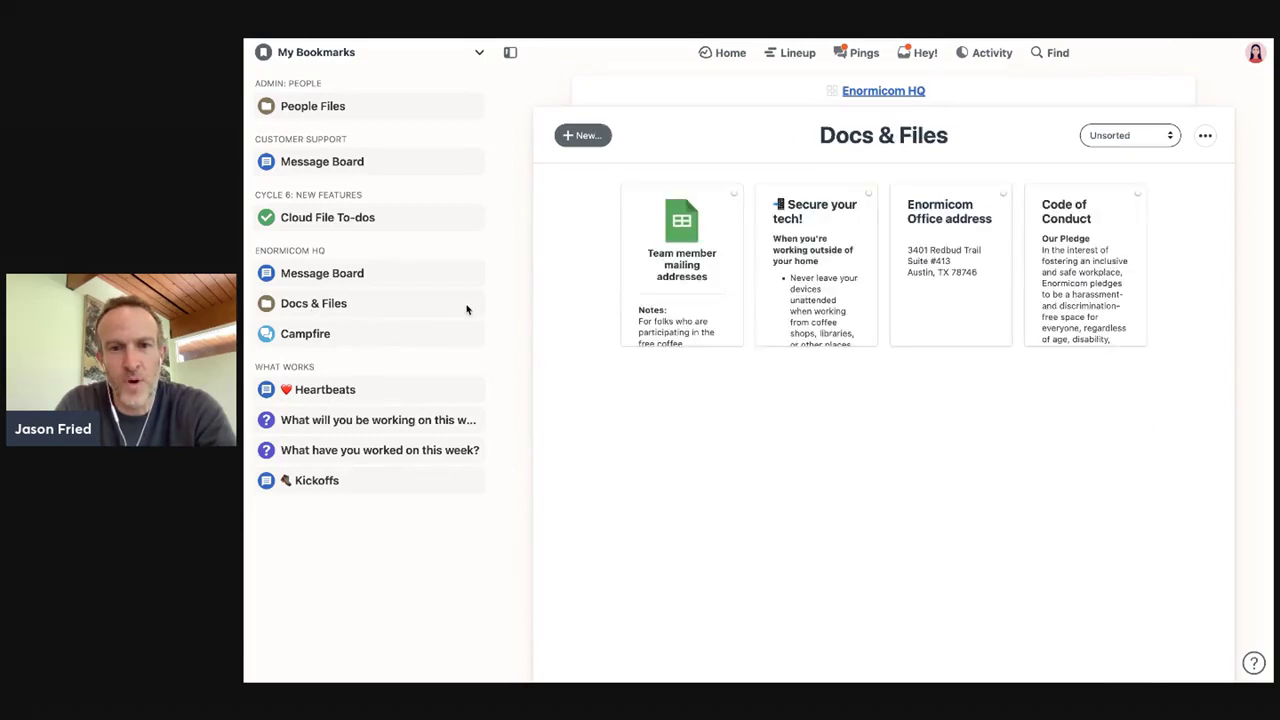
{"action": "left_click", "coordinate": [322, 337]}
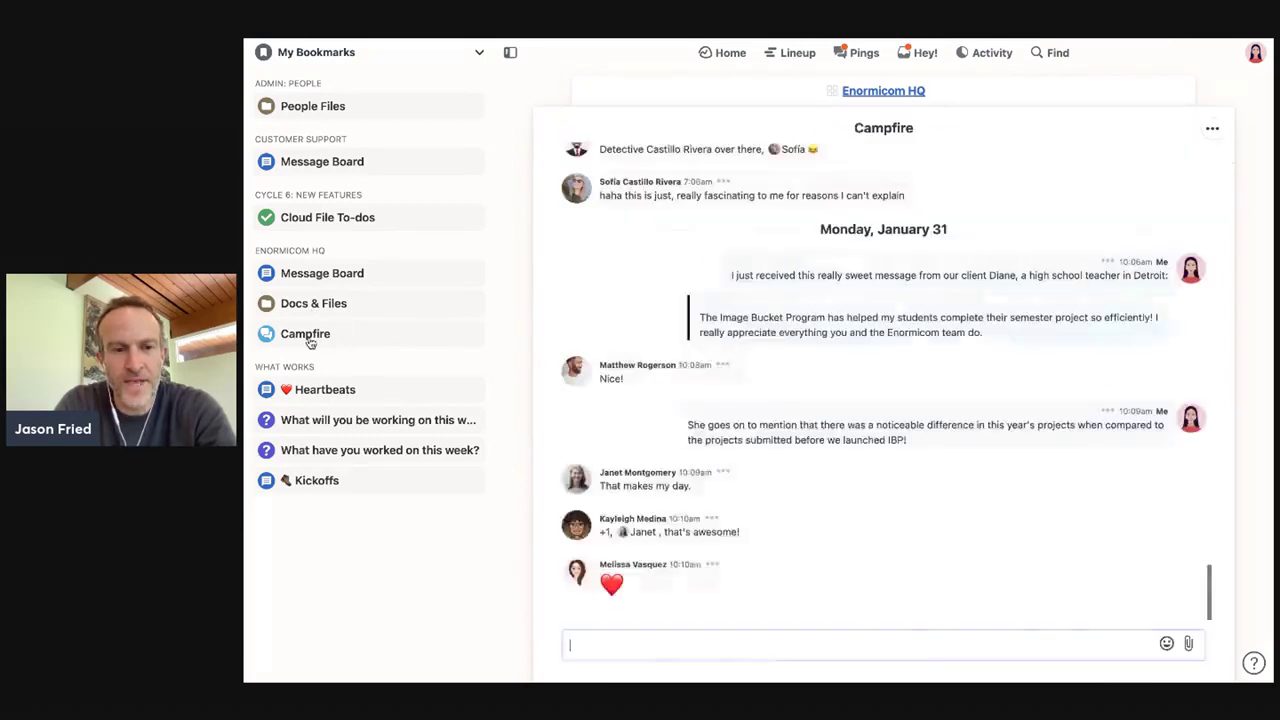
{"action": "left_click", "coordinate": [353, 392]}
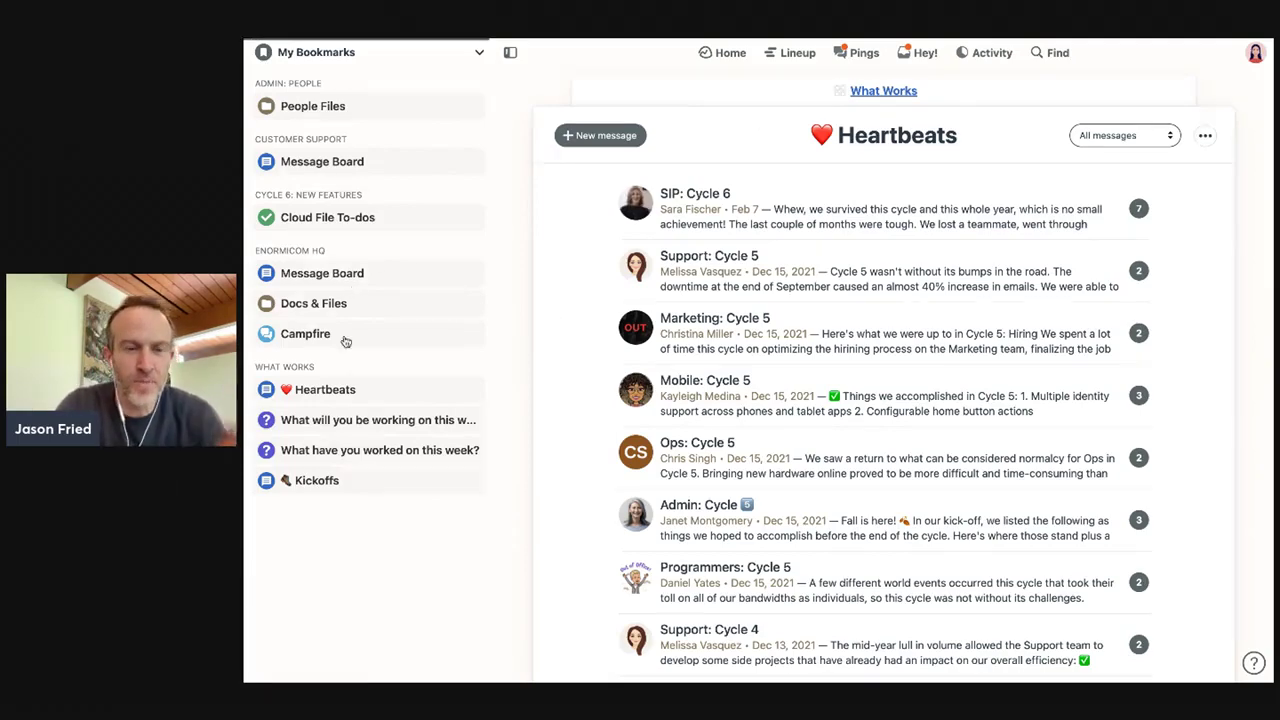
{"action": "left_click", "coordinate": [290, 366]}
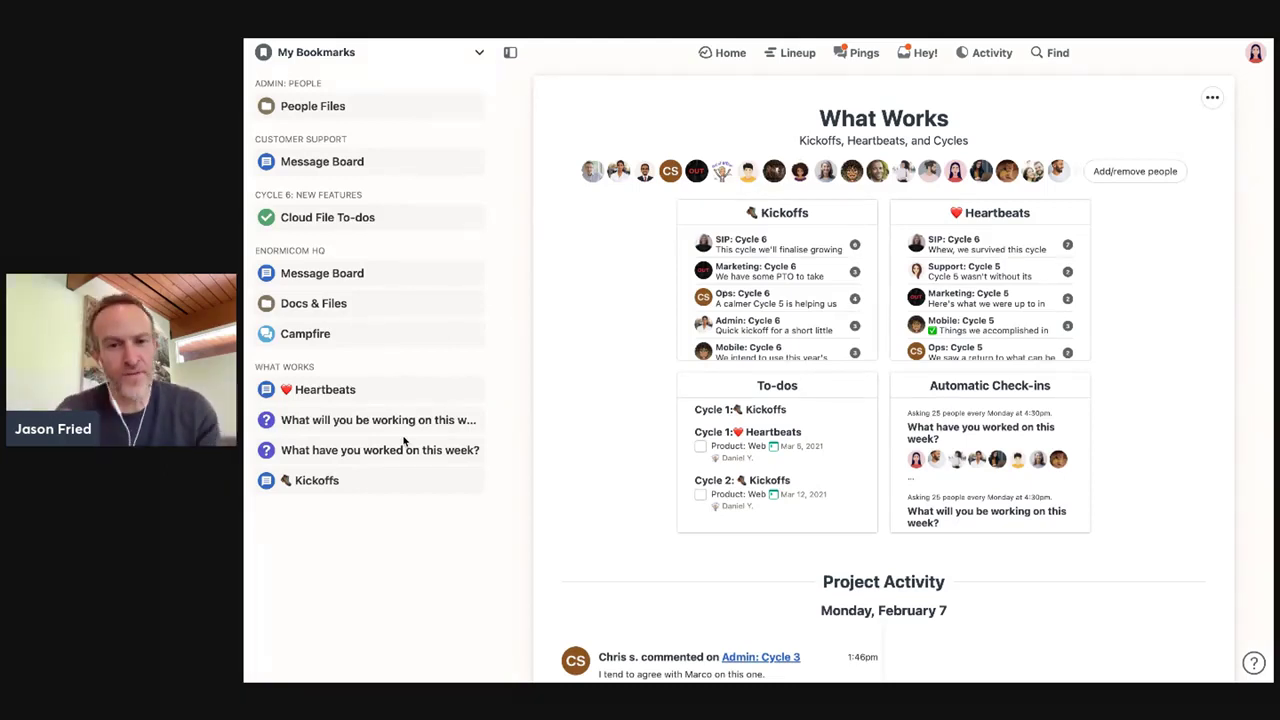
- Switch the sidebar view to My Drafts
{"action": "left_click", "coordinate": [428, 54]}
{"action": "left_click", "coordinate": [320, 281]}
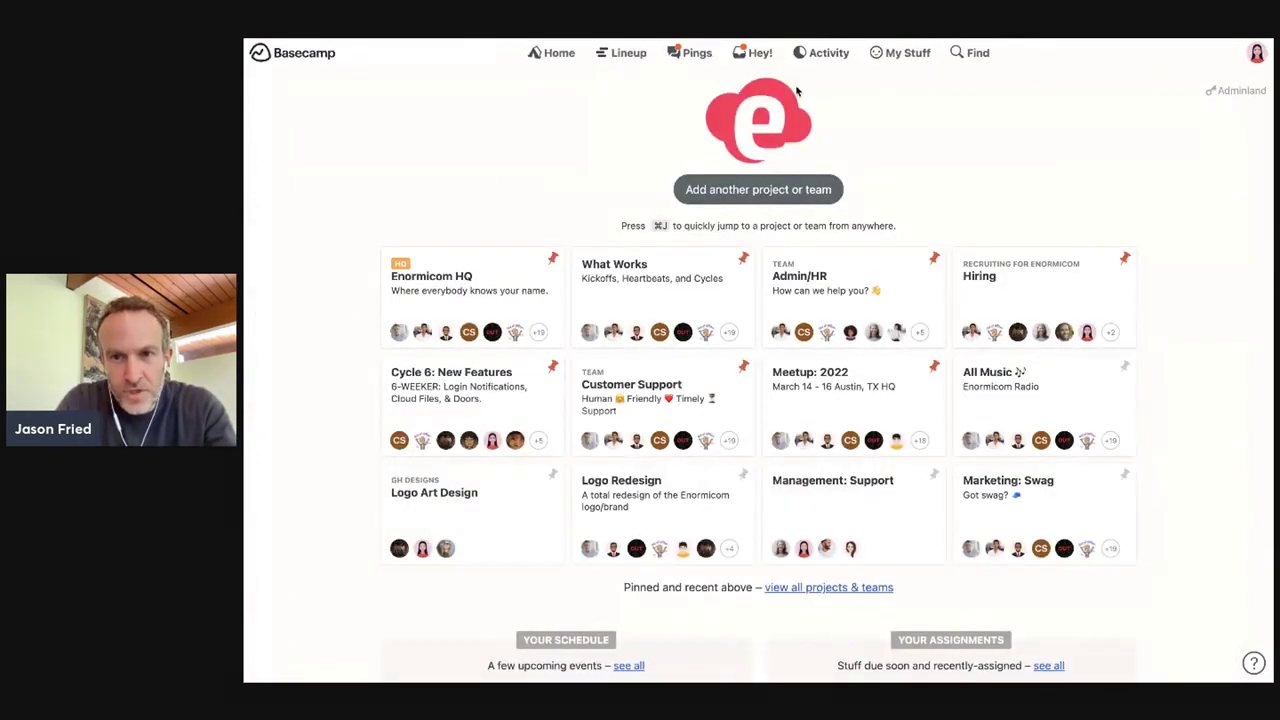
- Glance at the My Stuff menu, then switch the sidebar from My Drafts to My Notes to Self
{"action": "left_click", "coordinate": [890, 54]}
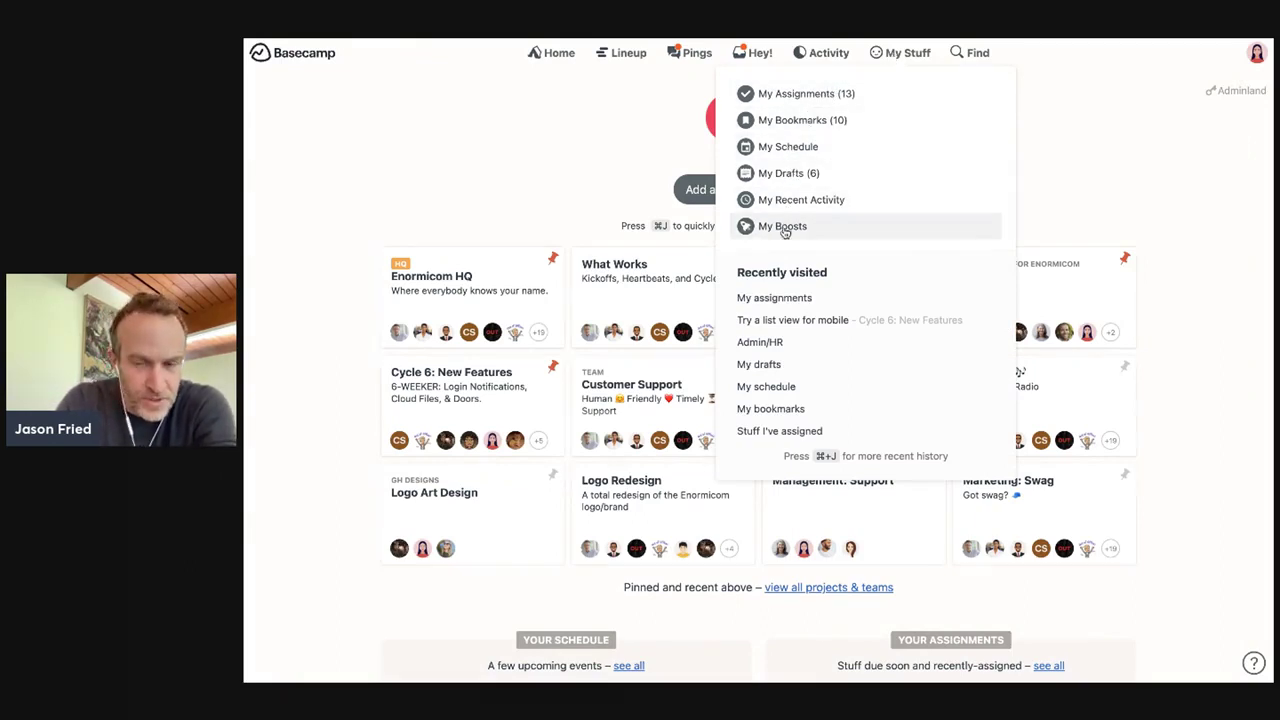
{"action": "left_click", "coordinate": [1119, 149]}
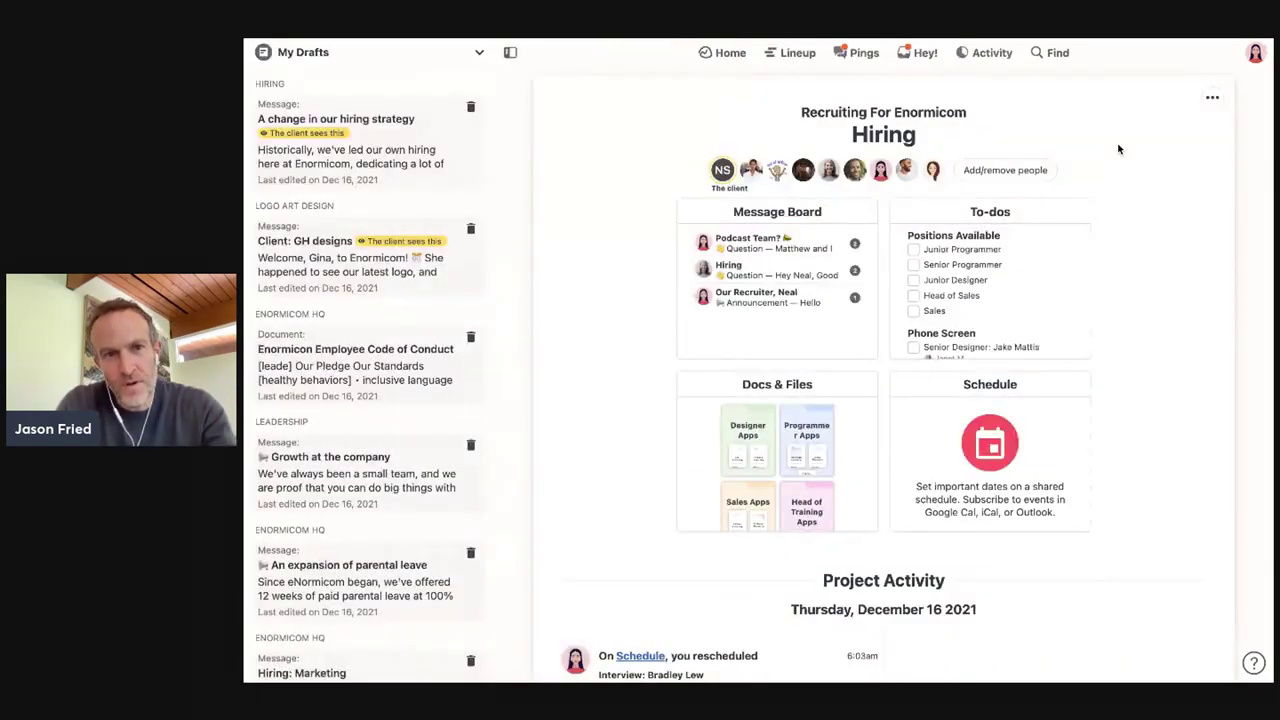
{"action": "left_click", "coordinate": [385, 55]}
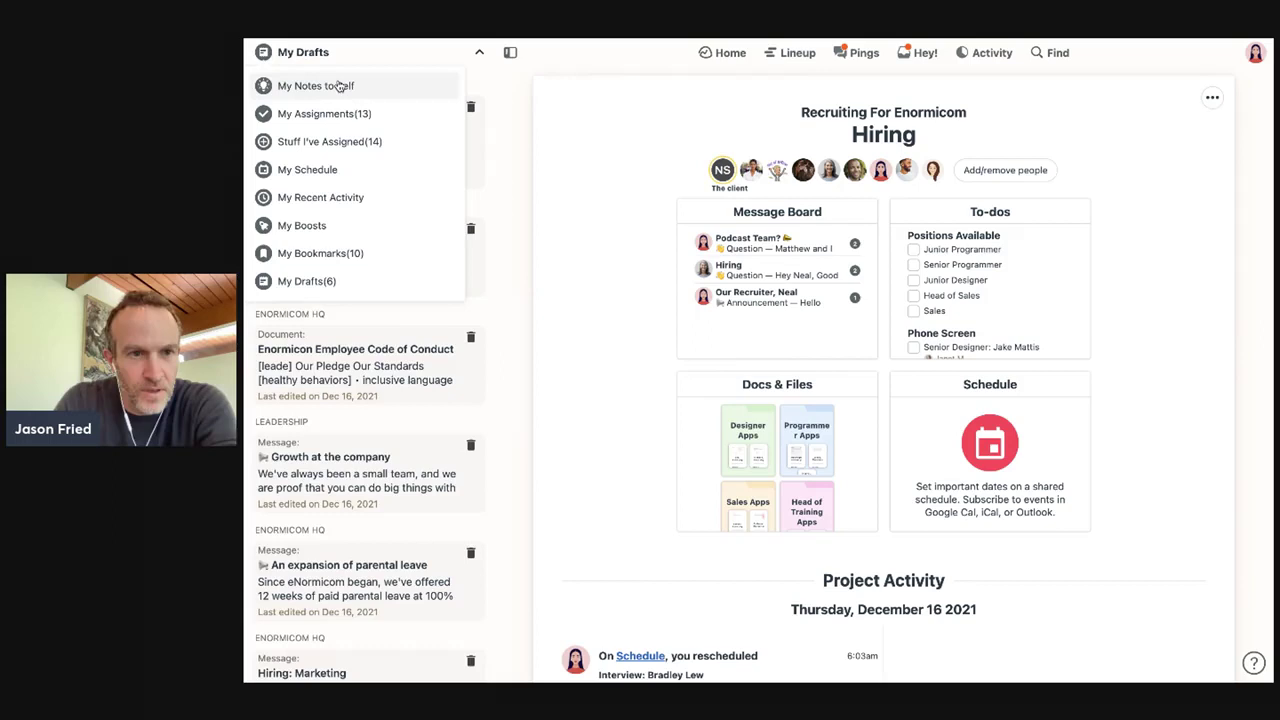
{"action": "left_click", "coordinate": [340, 86]}
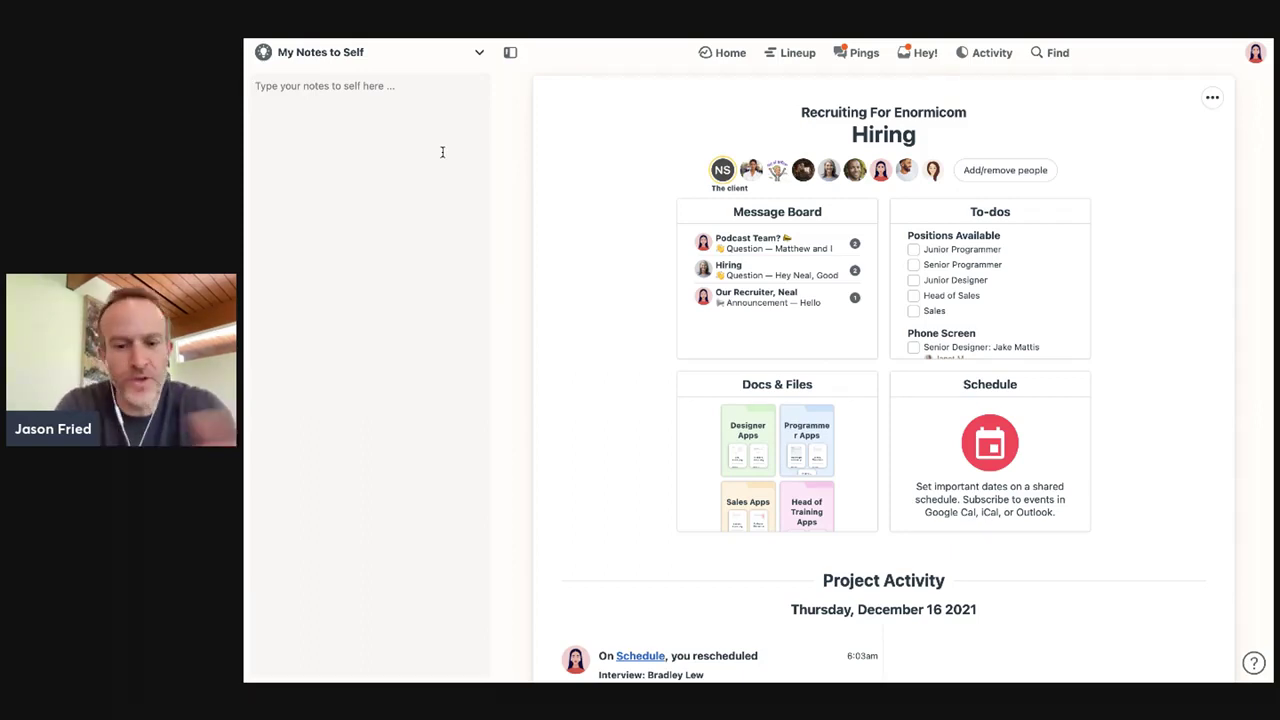
- Add the bullets 'Quick to-do list' and 'Of stuff I eed to do' to My Notes to Self
{"action": "type", "text": "*"}
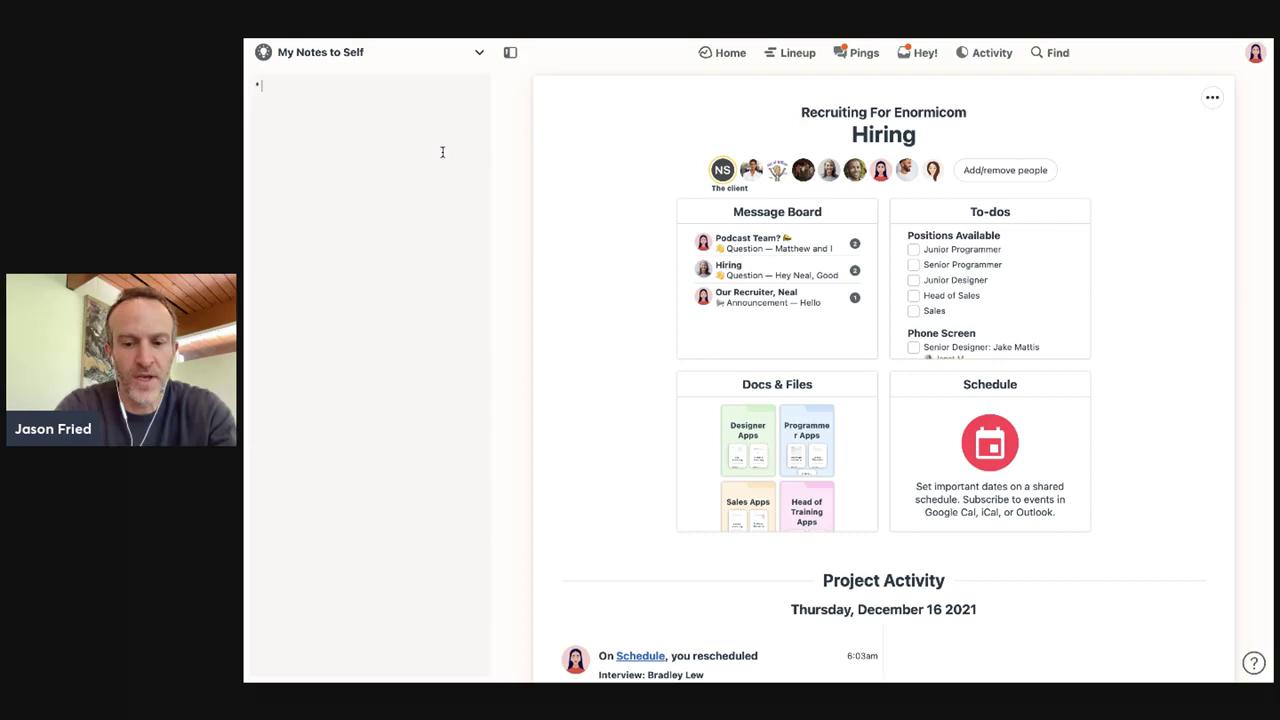
{"action": "type", "text": " Quick to-do"}
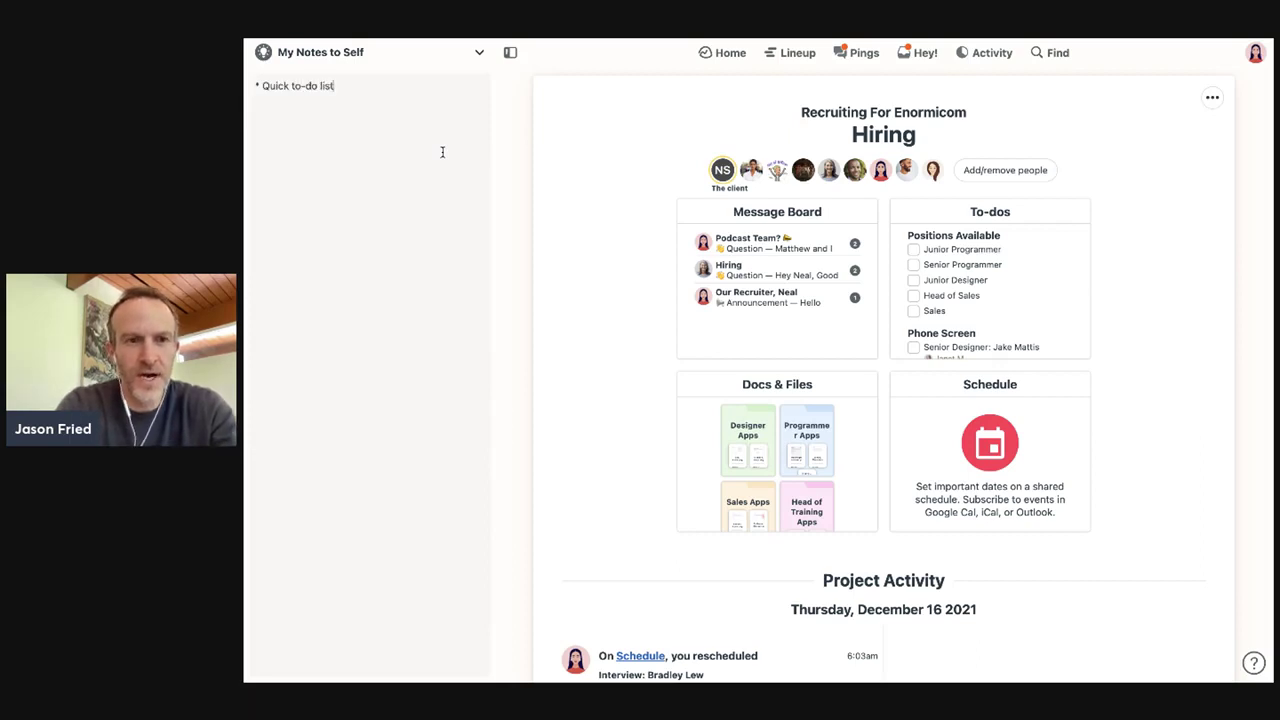
{"action": "type", "text": " list"}
{"action": "key", "text": "Return"}
{"action": "type", "text": "* Of stuff I eed to do"}
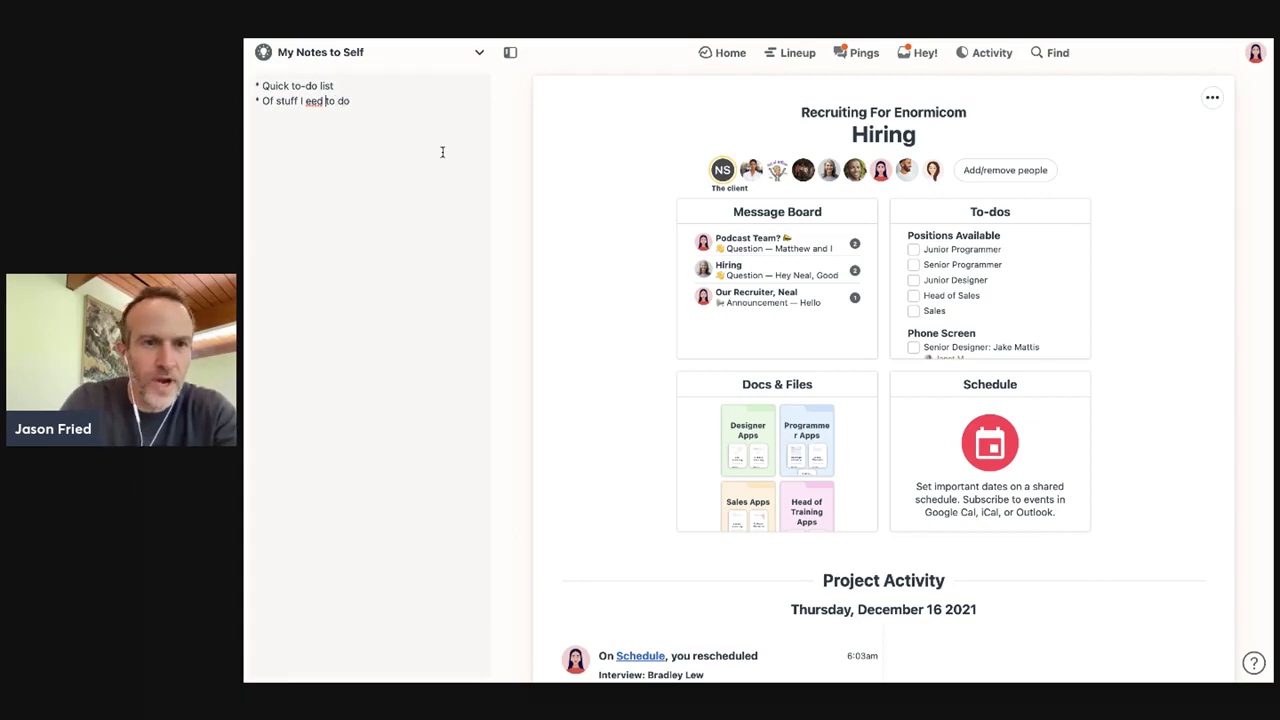
{"action": "type", "text": "n"}
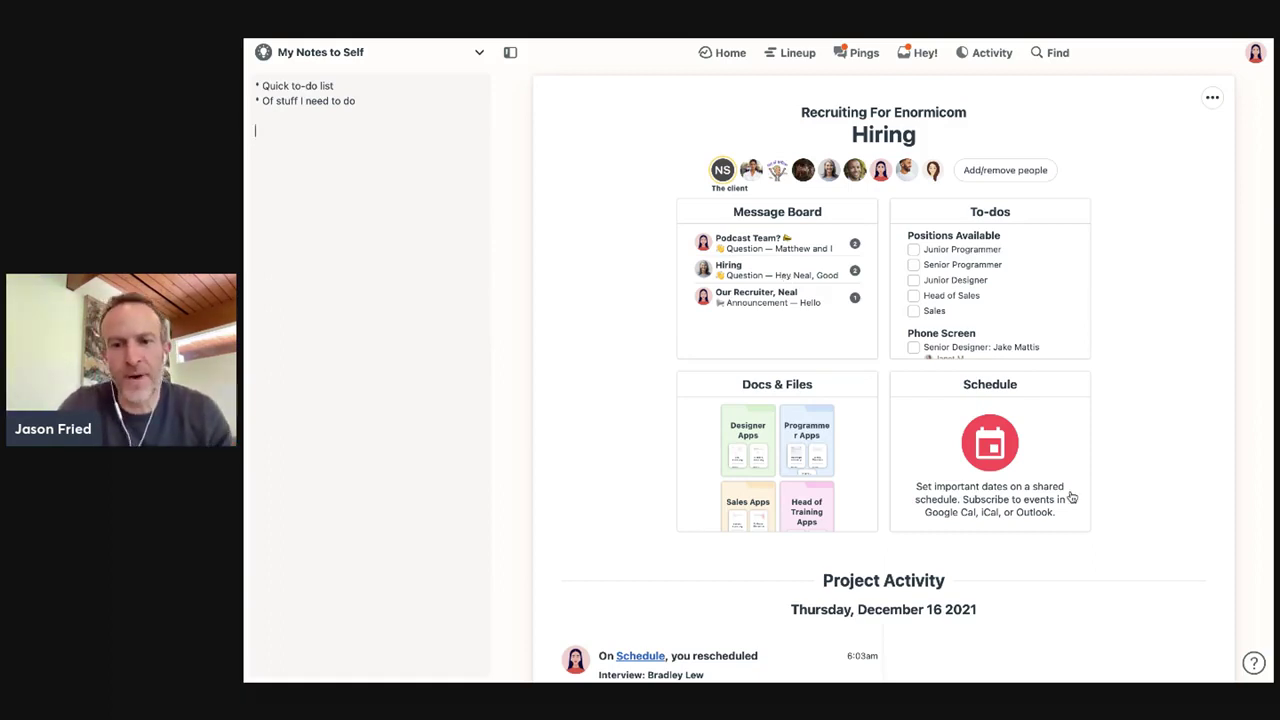
- Browse the Hiring project's Schedule and Docs & Files, returning to the overview each time
{"action": "left_click", "coordinate": [1050, 517]}
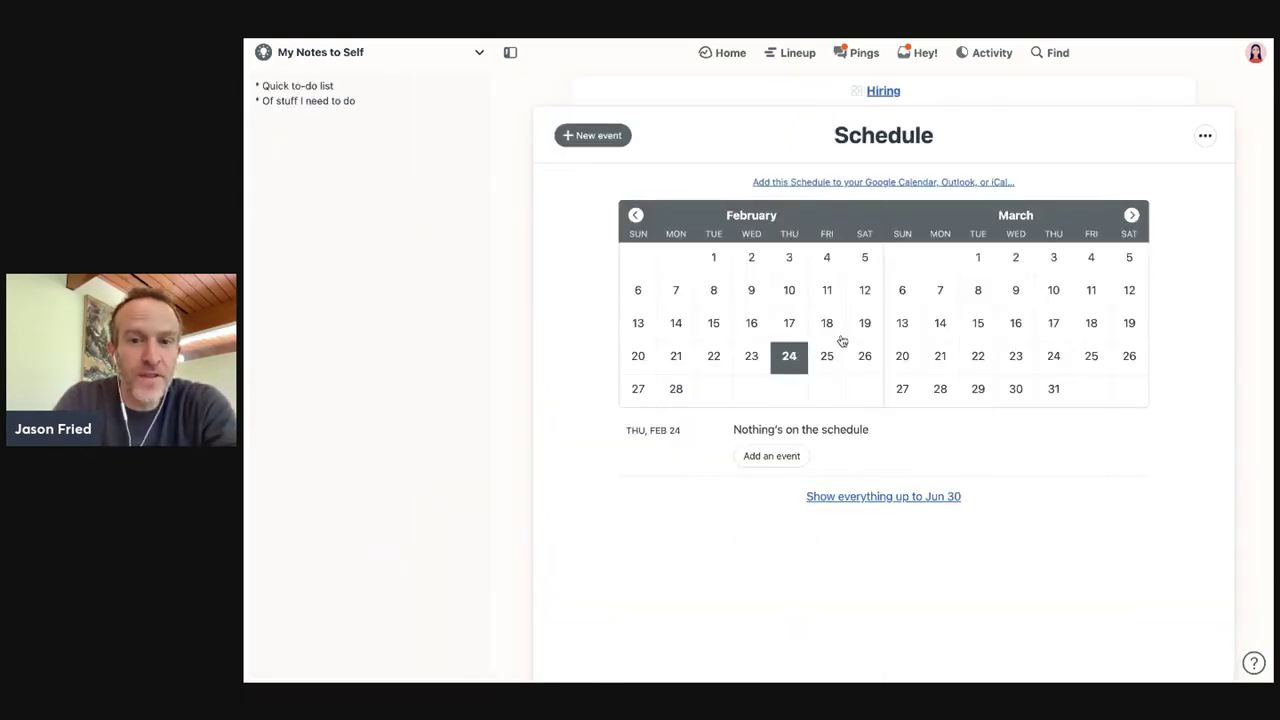
{"action": "left_click", "coordinate": [1054, 94]}
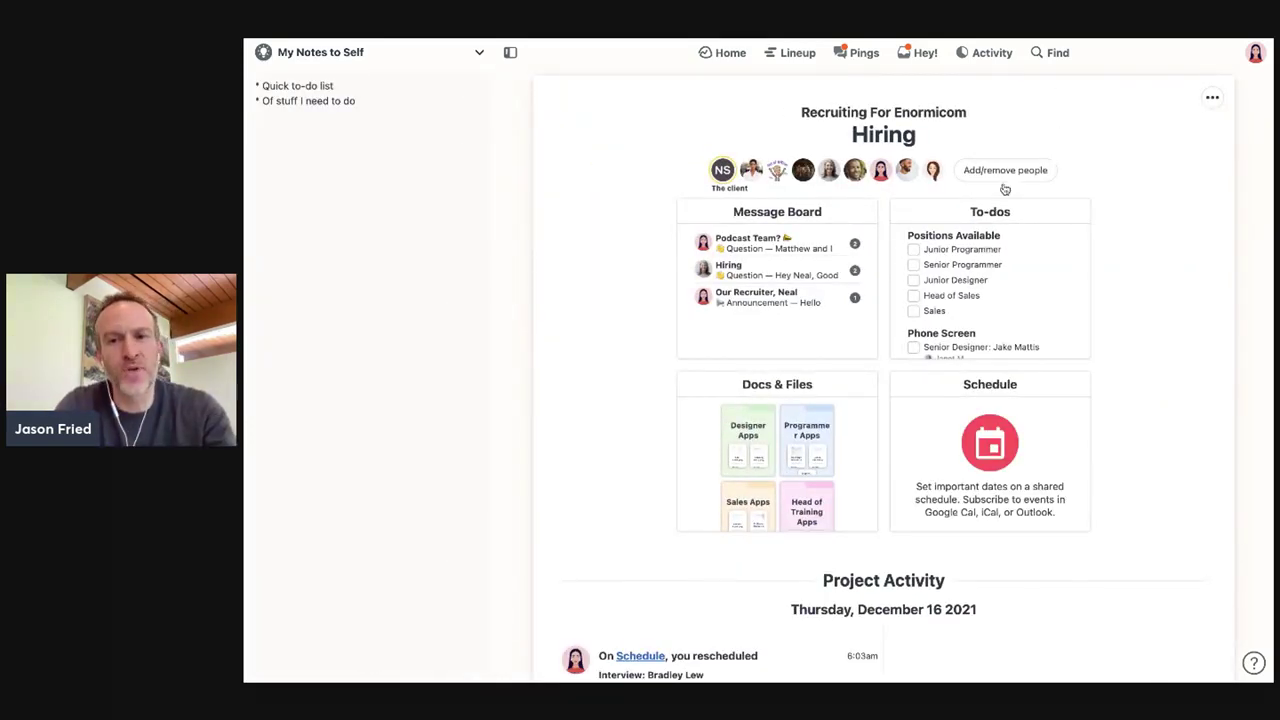
{"action": "left_click", "coordinate": [810, 444]}
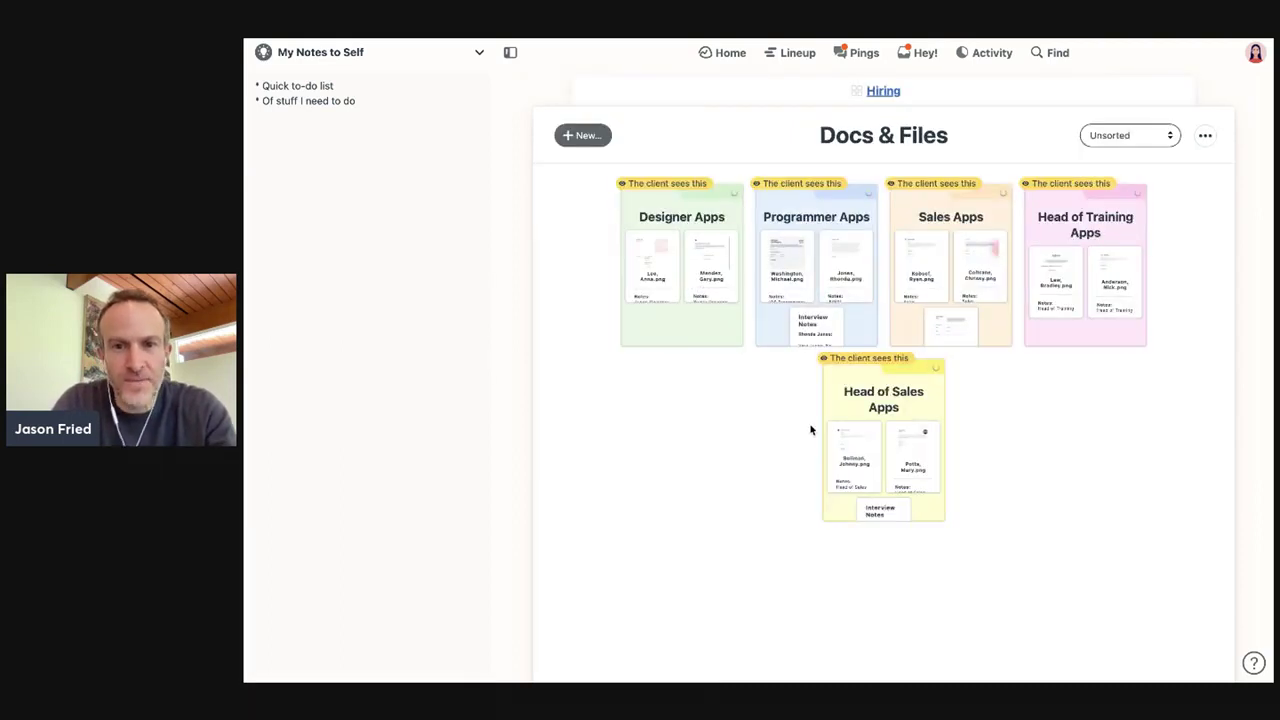
{"action": "key", "text": "alt+Left"}
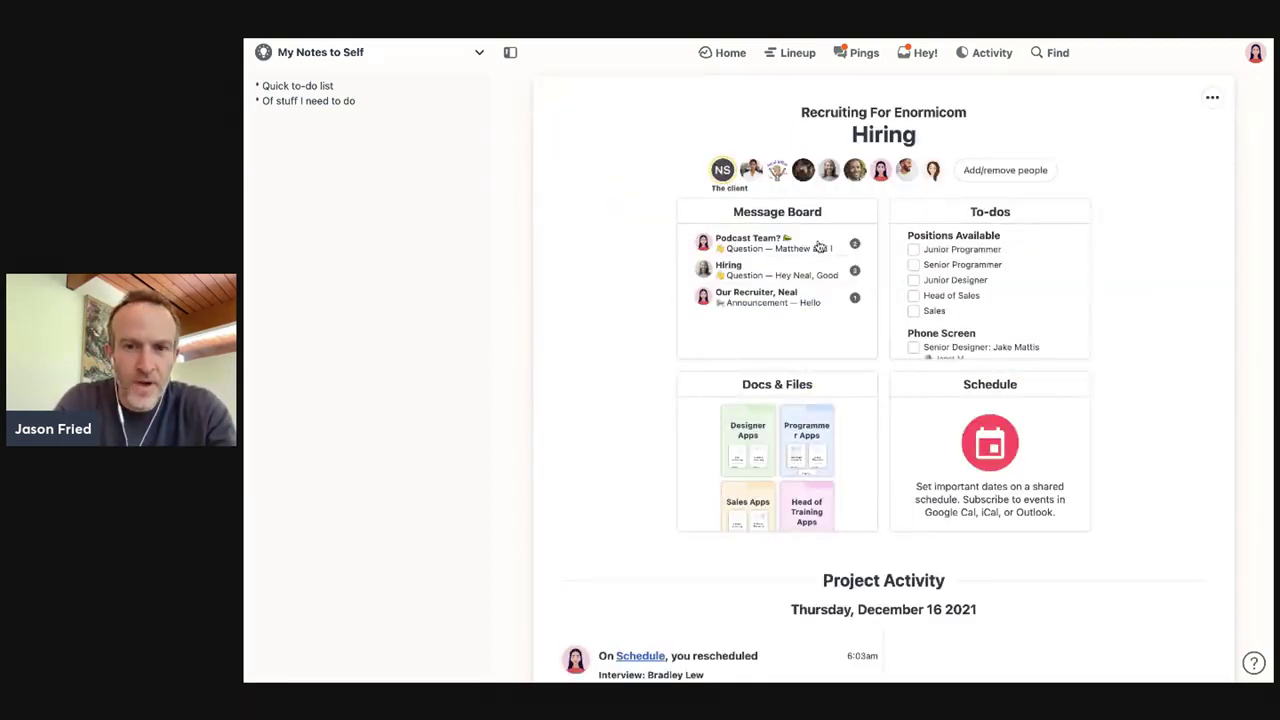
- Copy two paragraphs from the Podcast Team message into the notes to self
{"action": "left_click", "coordinate": [846, 249]}
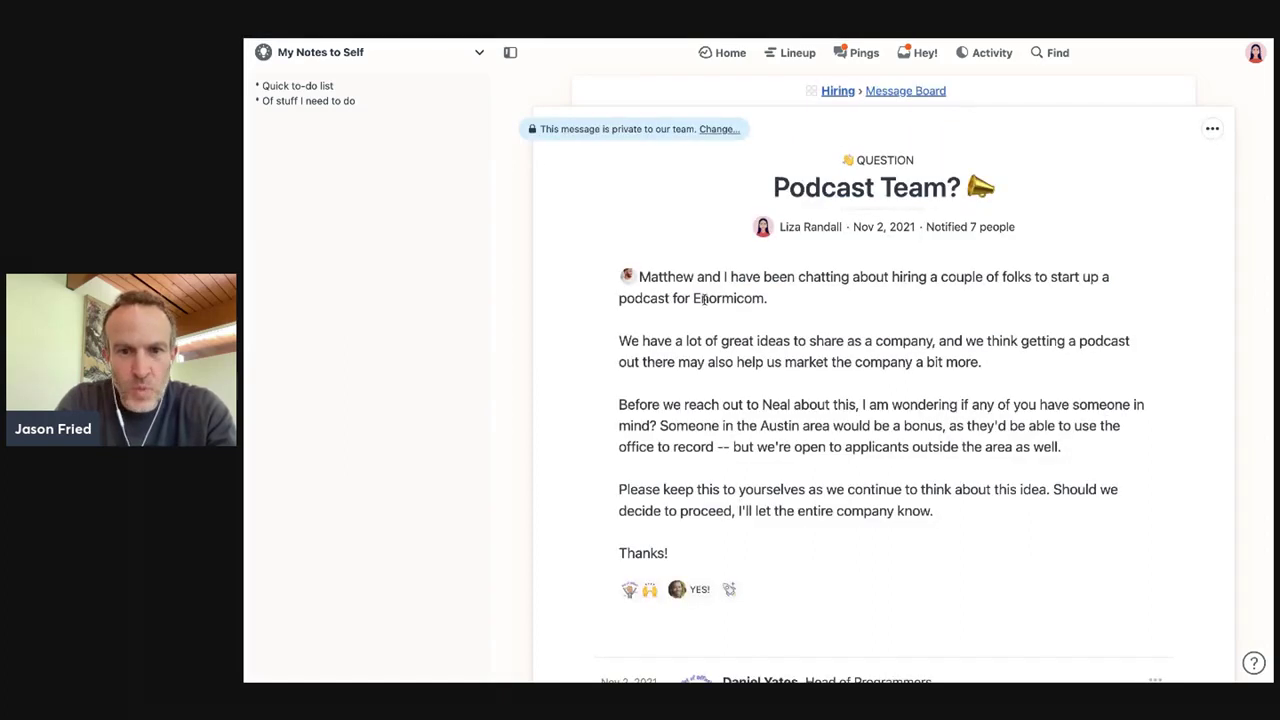
{"action": "left_click_drag", "start_coordinate": [625, 336], "coordinate": [1089, 454]}
{"action": "key", "text": "super+c"}
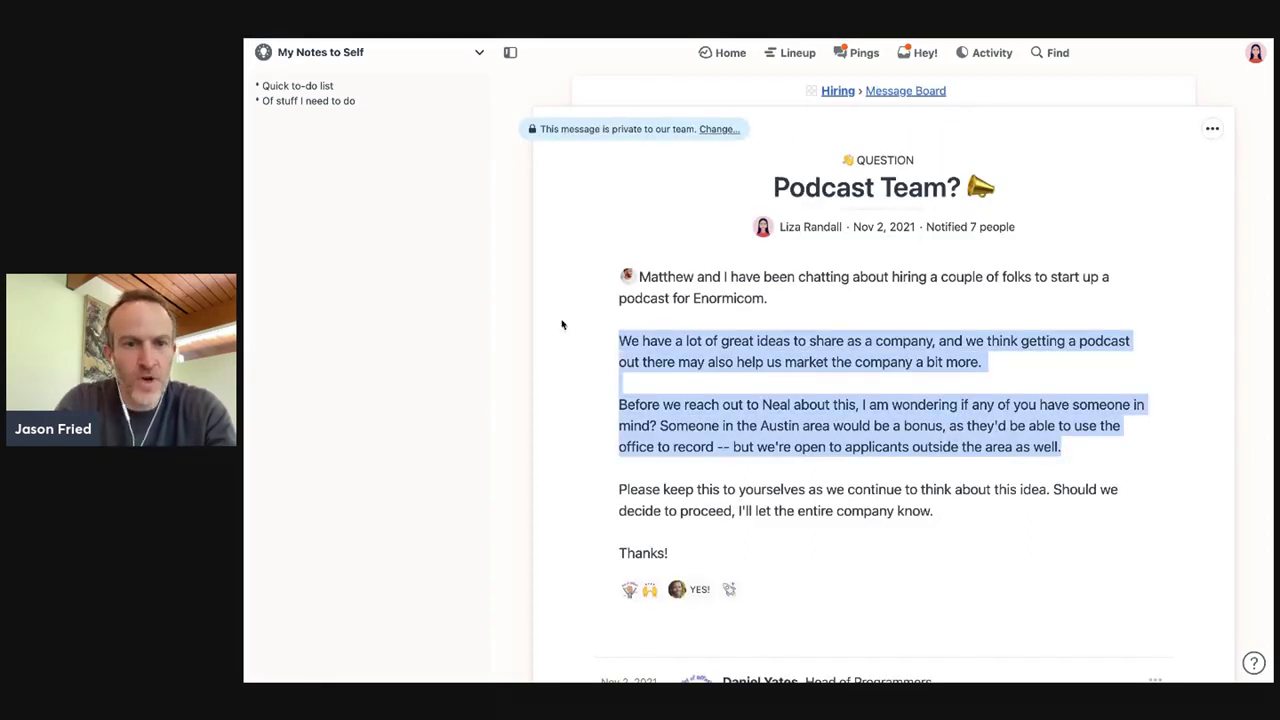
{"action": "left_click", "coordinate": [411, 277]}
{"action": "key", "text": "super+v"}
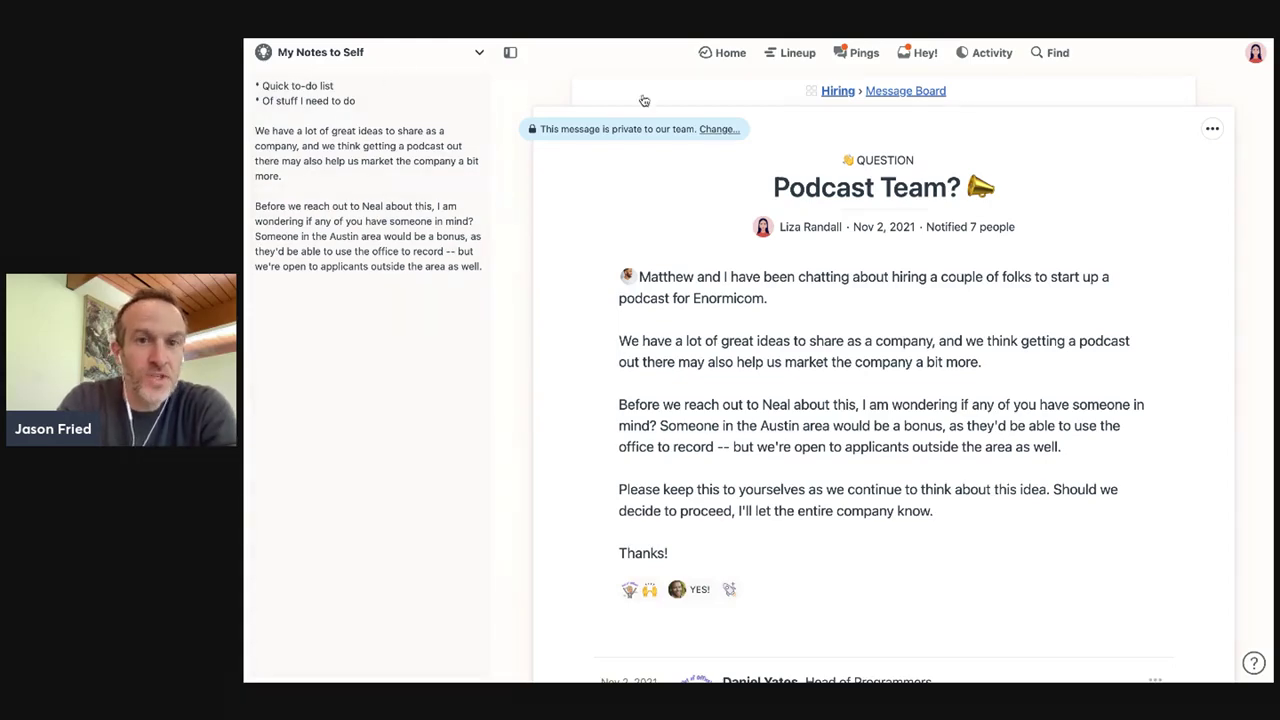
{"action": "key", "text": "super+bracketleft"}
{"action": "key", "text": "super+bracketleft"}
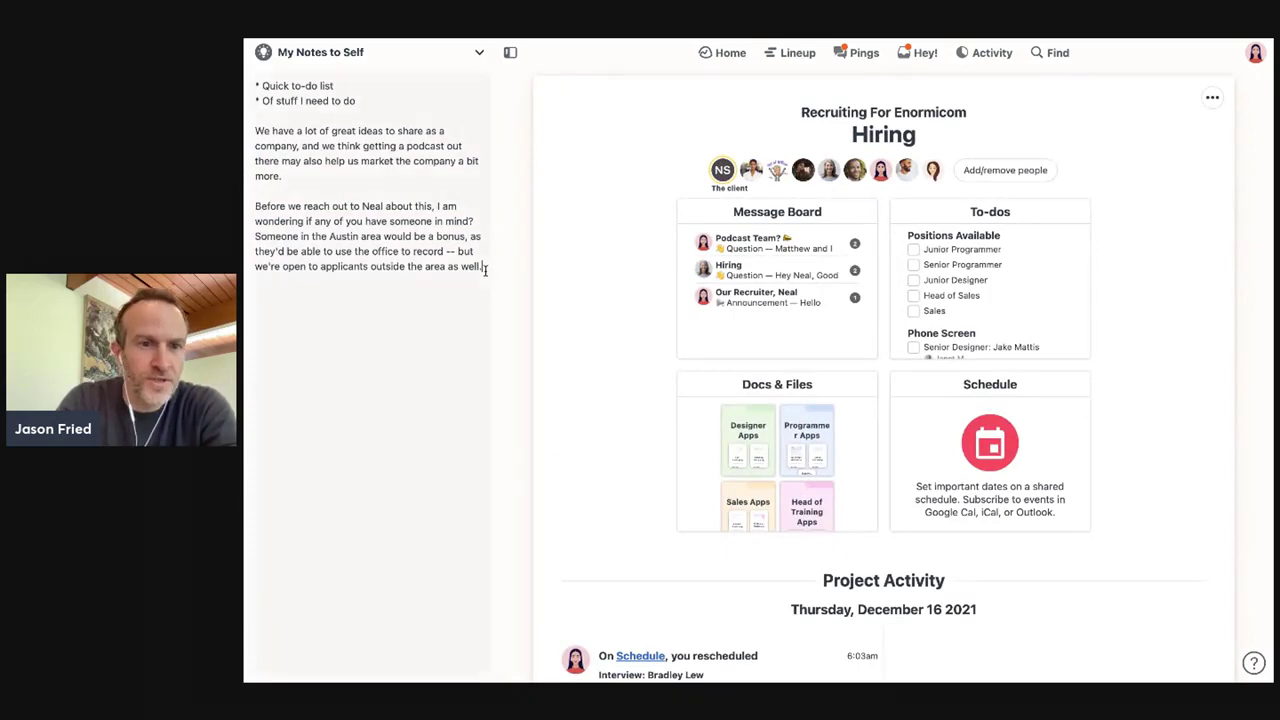
- Delete the blank line between the pasted paragraphs to merge them into one
{"action": "left_click_drag", "start_coordinate": [484, 270], "coordinate": [243, 135]}
{"action": "left_click", "coordinate": [268, 188]}
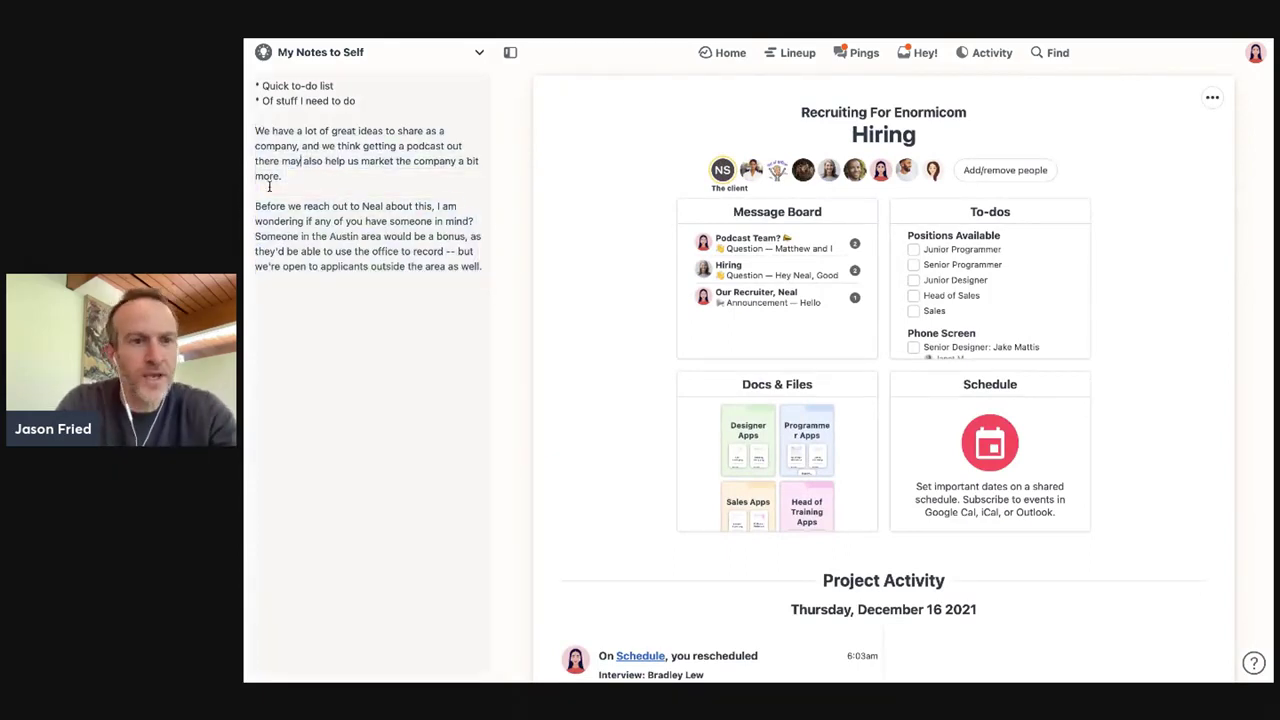
{"action": "key", "text": "BackSpace"}
{"action": "key", "text": "BackSpace"}
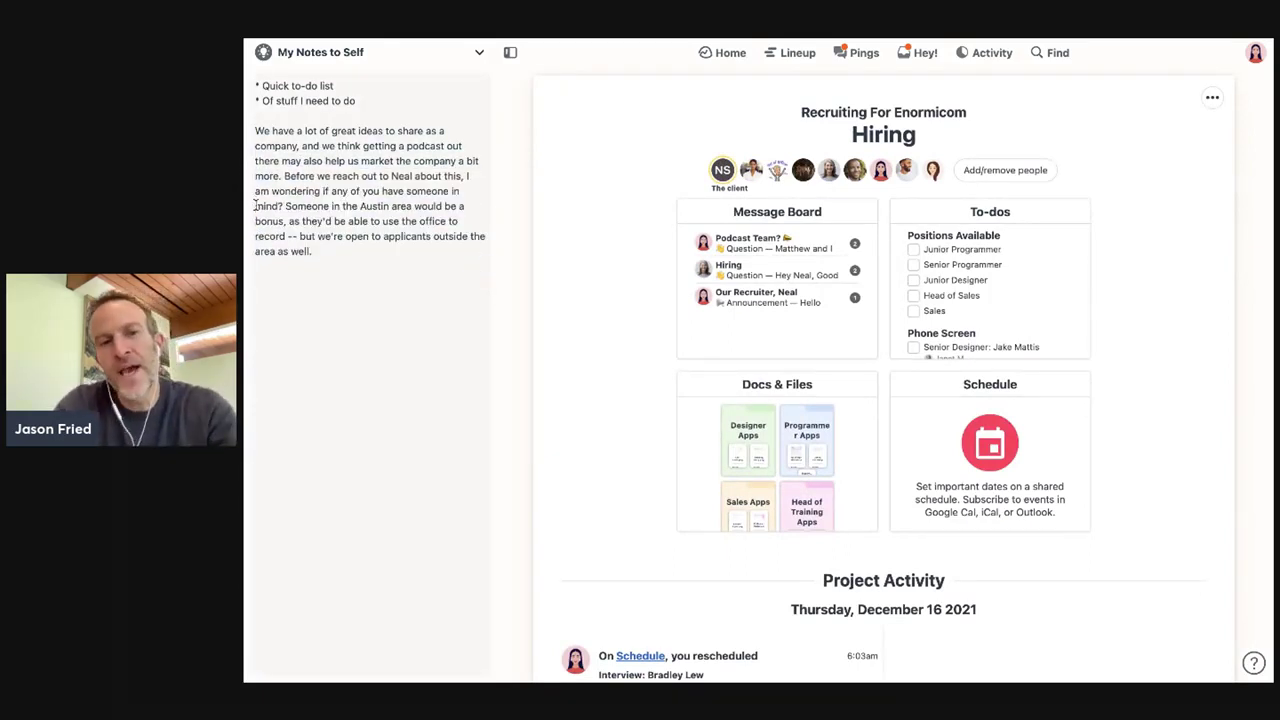
{"action": "left_click", "coordinate": [384, 293]}
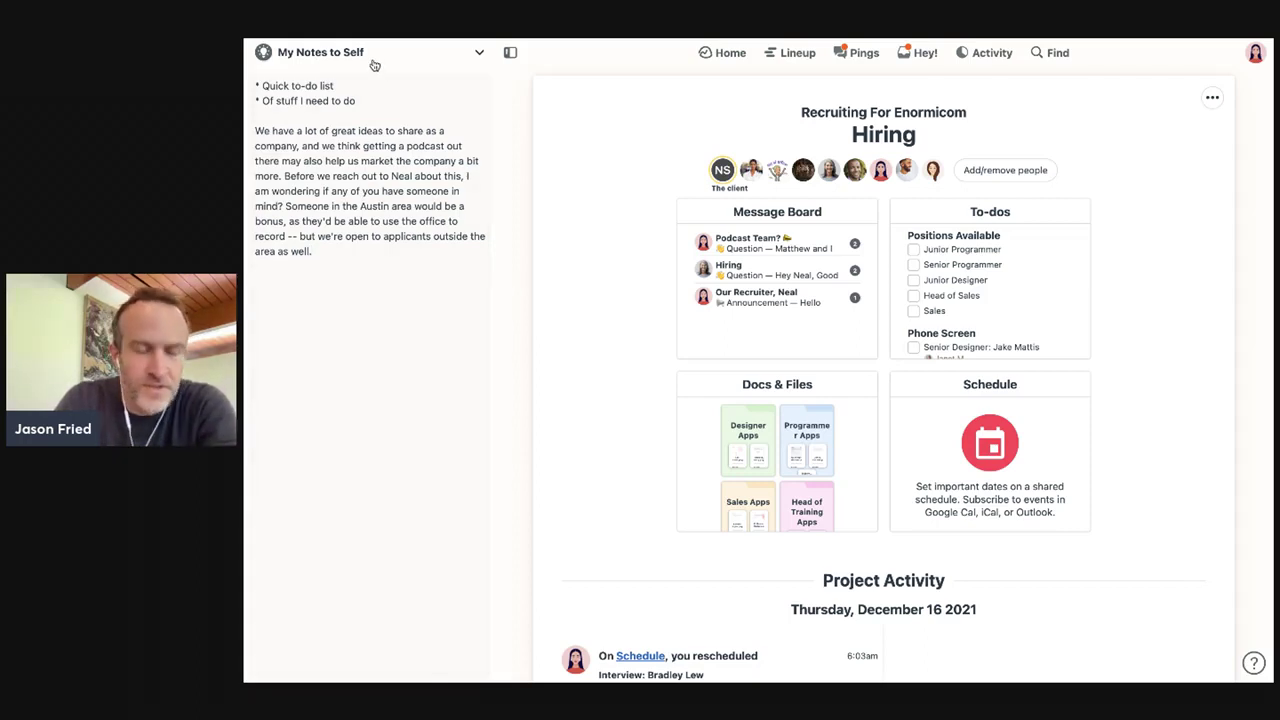
- Switch the sidebar from the notes to My Assignments
{"action": "key", "text": "ctrl+a"}
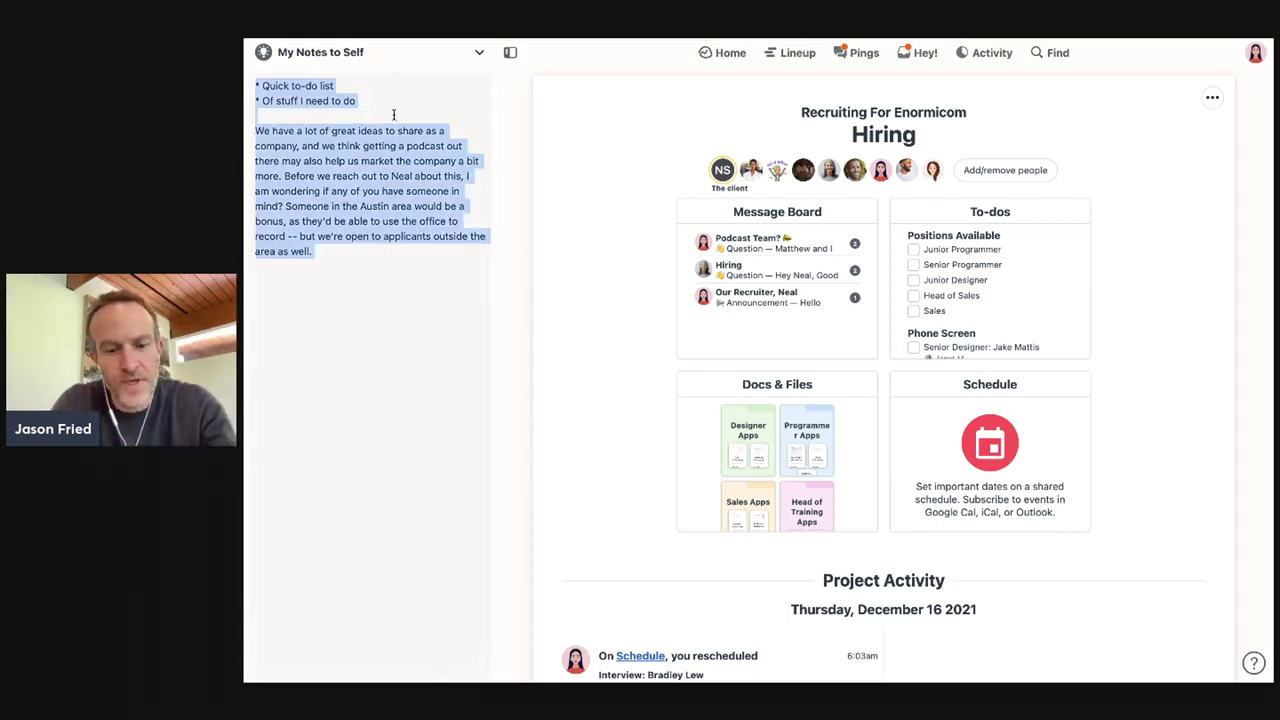
{"action": "left_click", "coordinate": [522, 107]}
{"action": "left_click", "coordinate": [398, 57]}
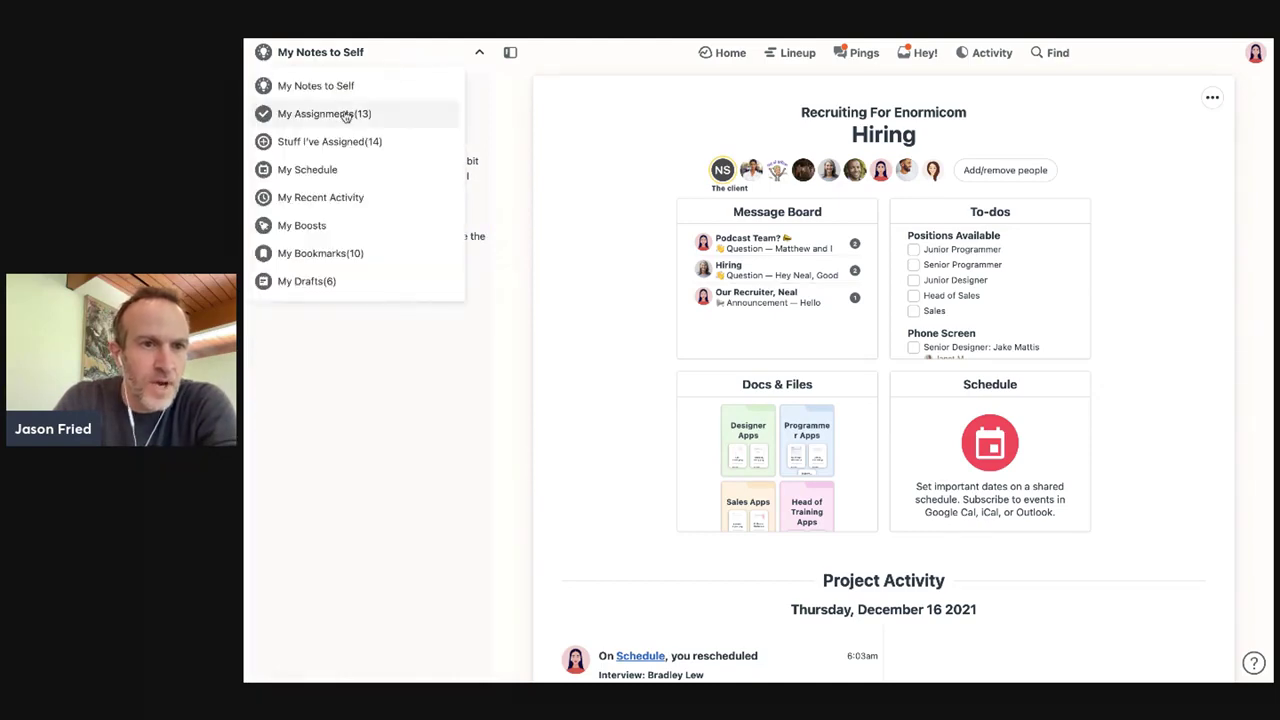
{"action": "left_click", "coordinate": [343, 114]}
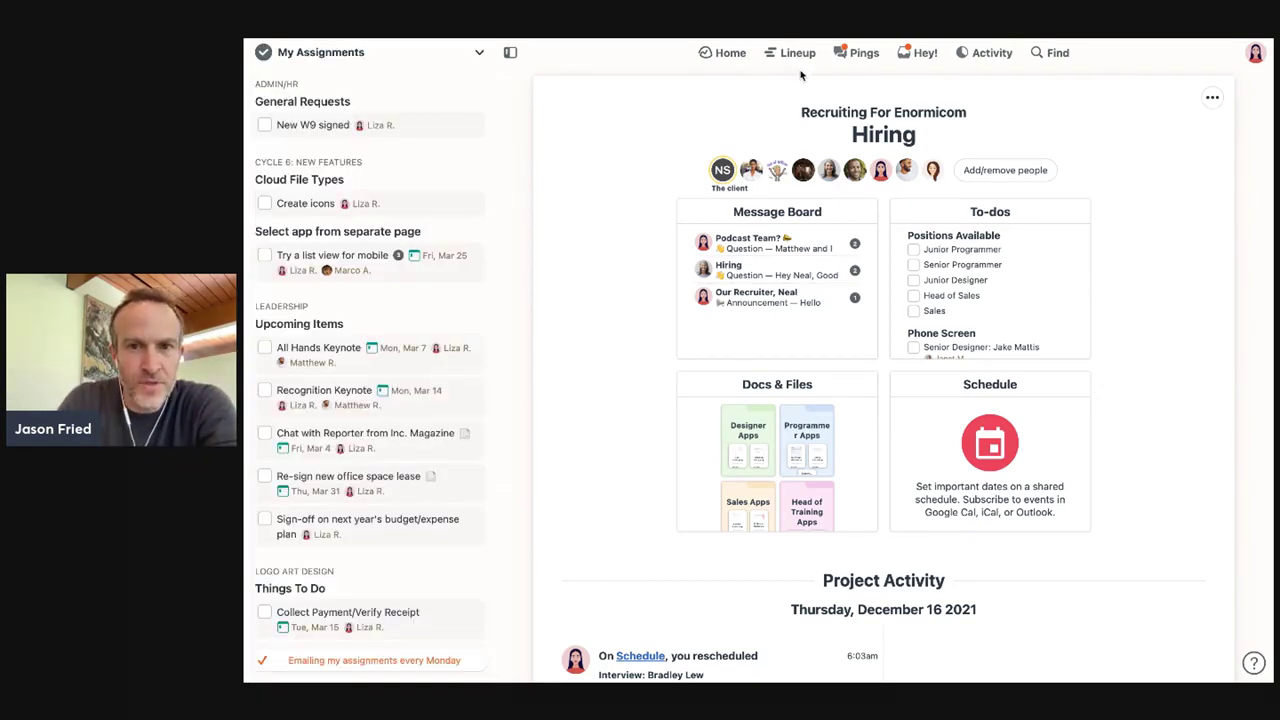
- Open the What Works project from Home with the sidebar back on Notes to Self
{"action": "left_click", "coordinate": [728, 52]}
{"action": "left_click", "coordinate": [745, 268]}
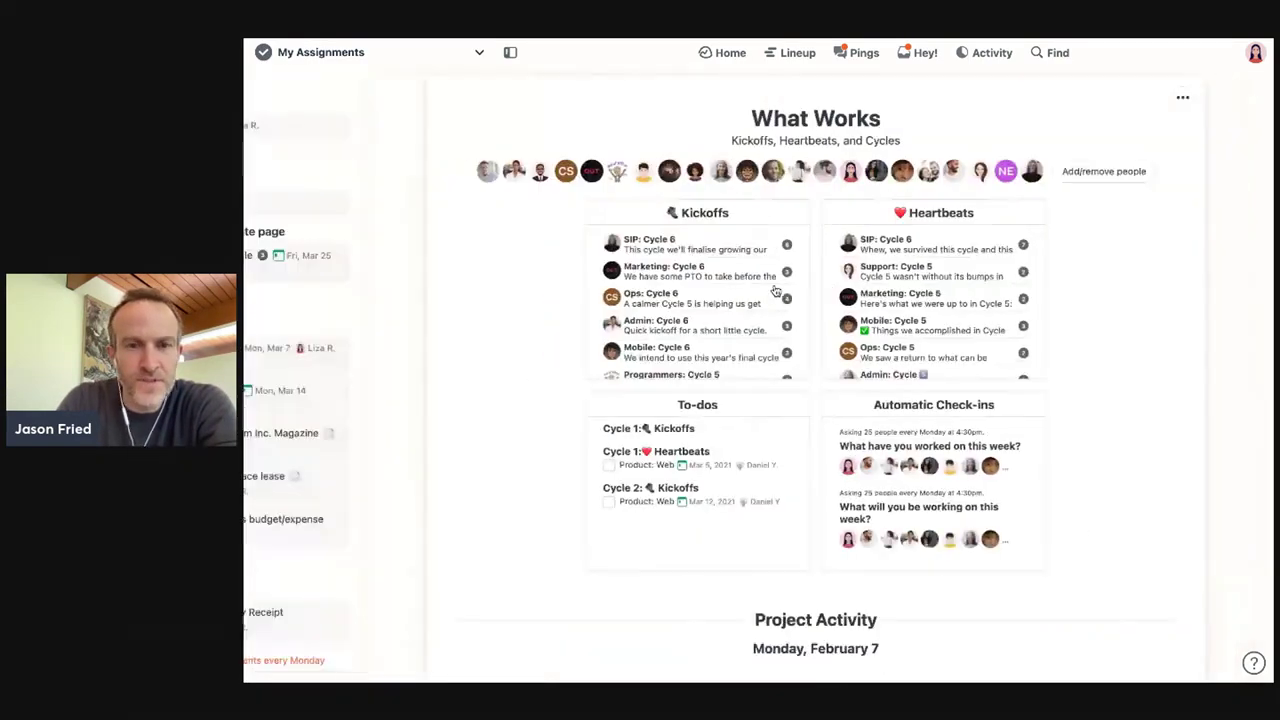
{"action": "left_click", "coordinate": [386, 52]}
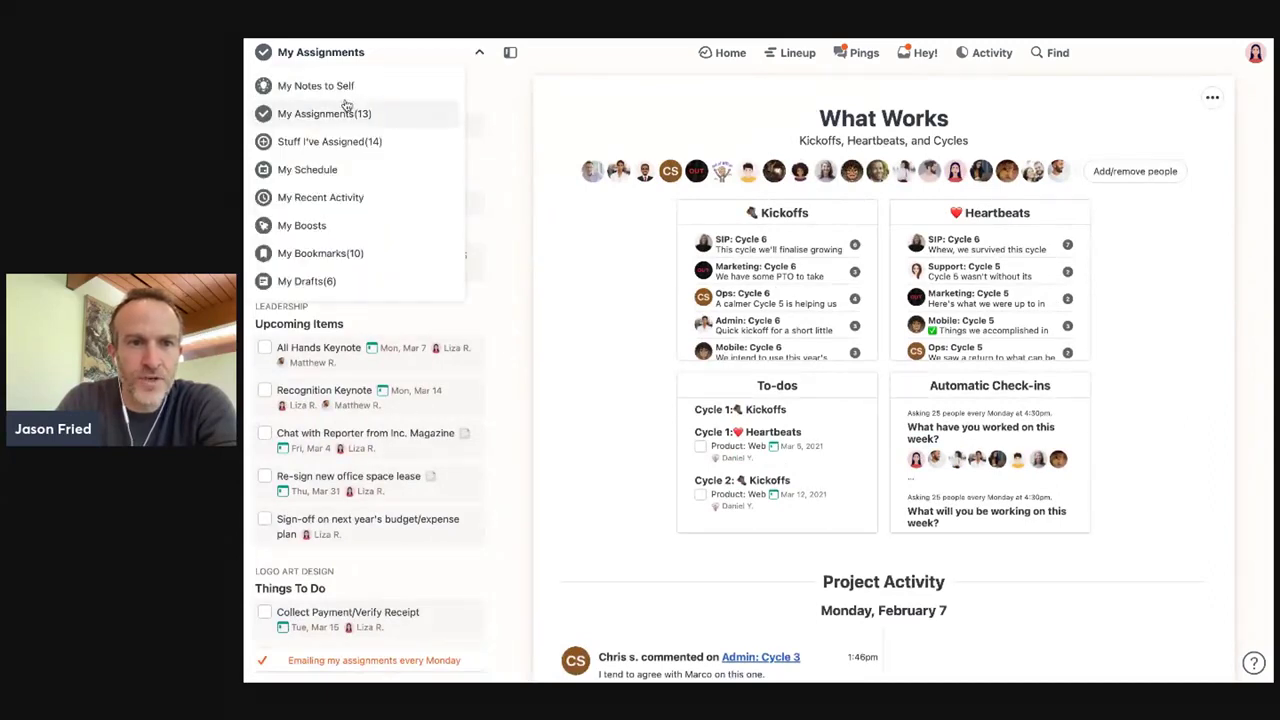
{"action": "left_click", "coordinate": [337, 86]}
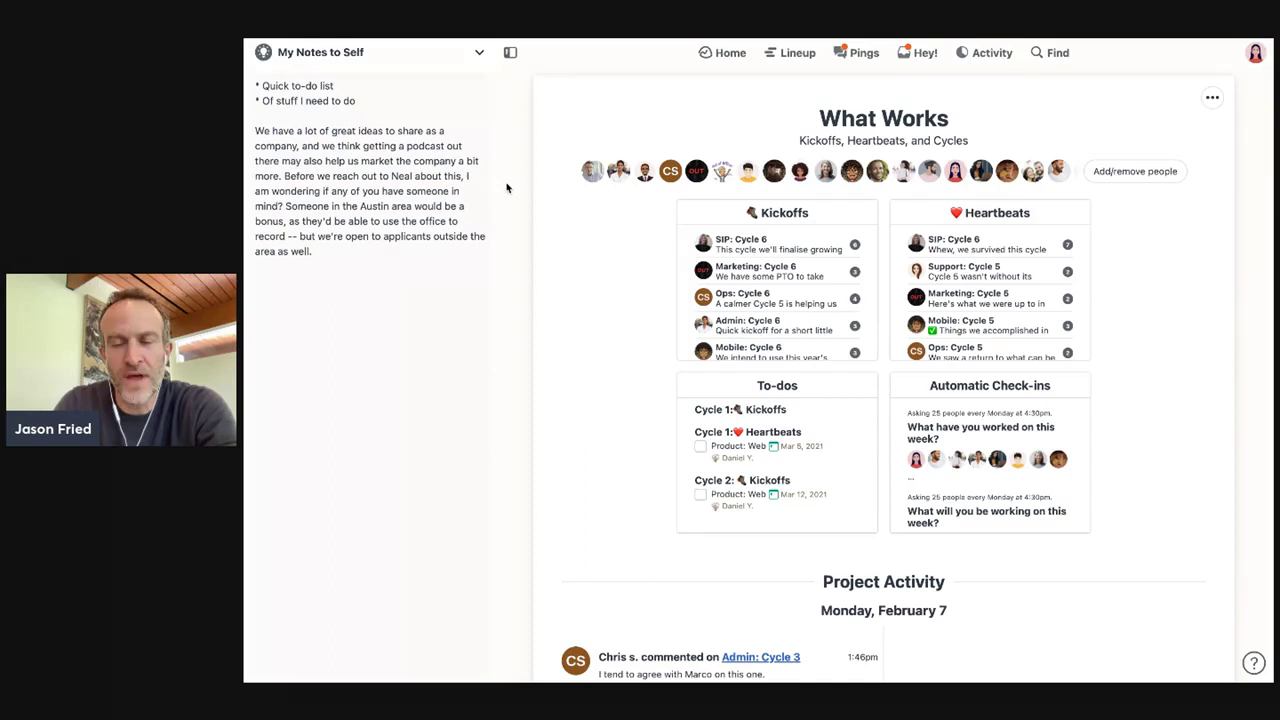
- Collapse and reopen the sidebar, then set it to My Schedule via My Assignments
{"action": "left_click", "coordinate": [510, 52]}
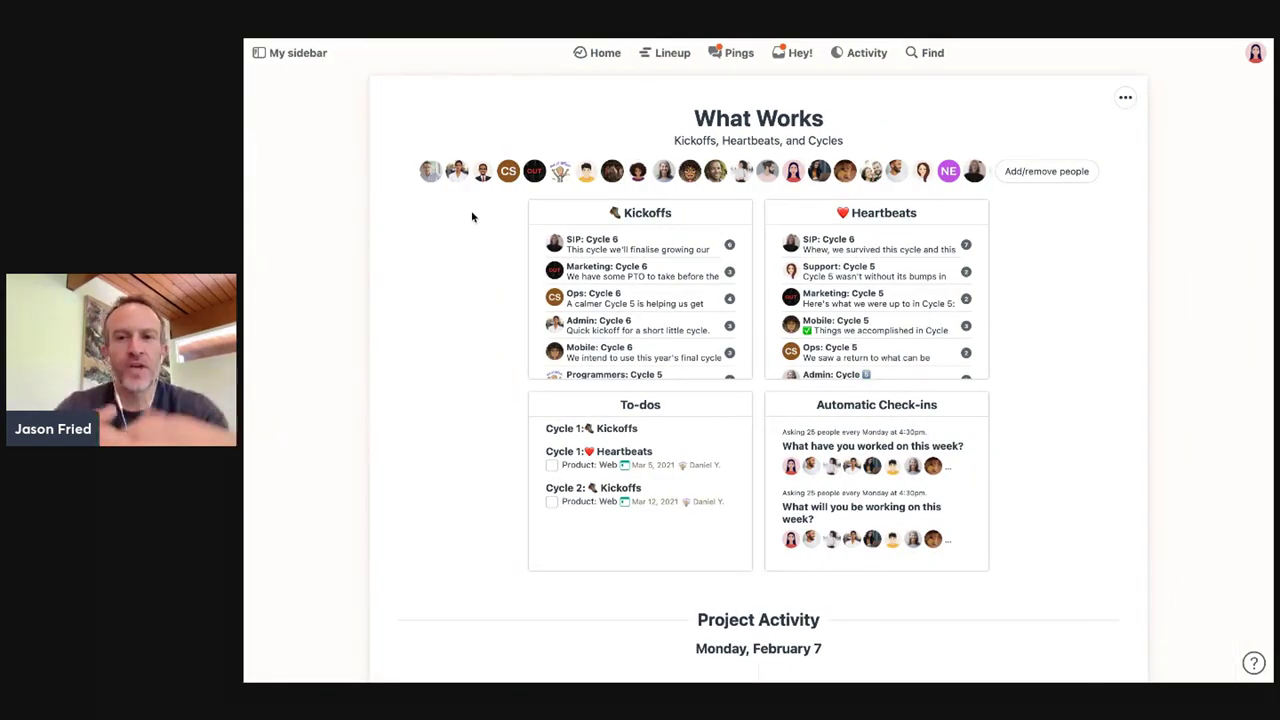
{"action": "left_click", "coordinate": [290, 52]}
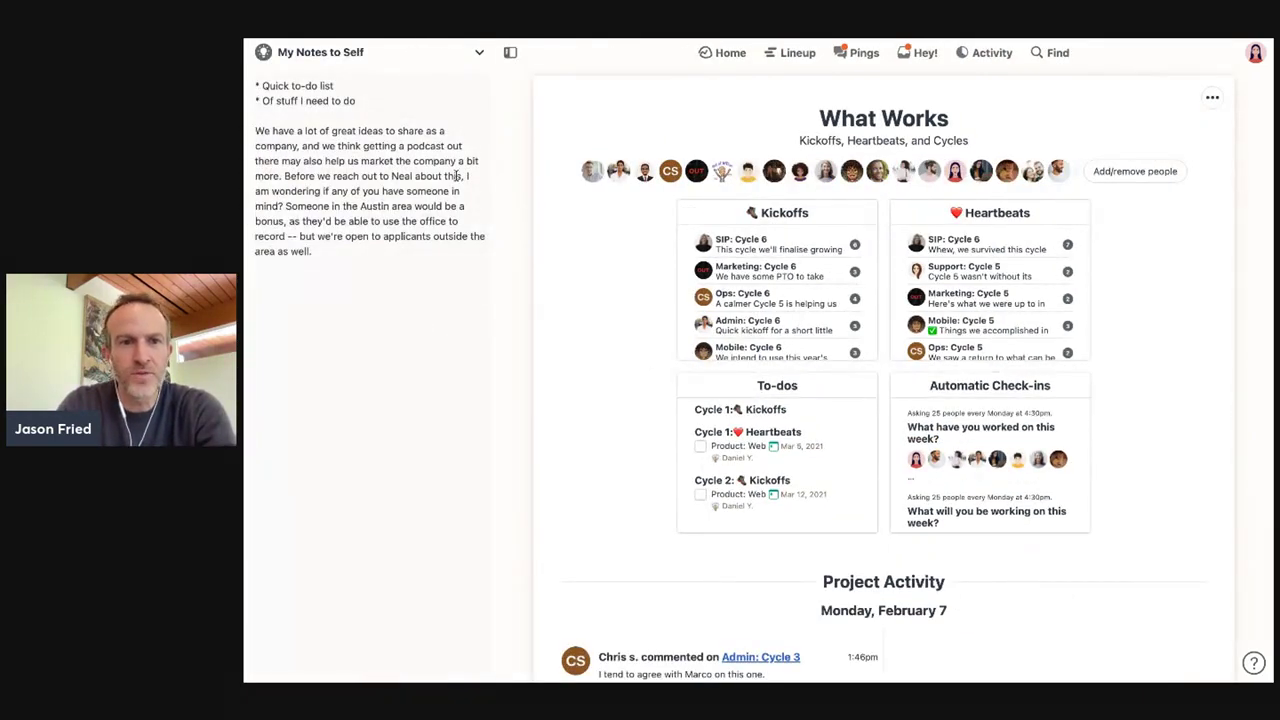
{"action": "left_click", "coordinate": [400, 62]}
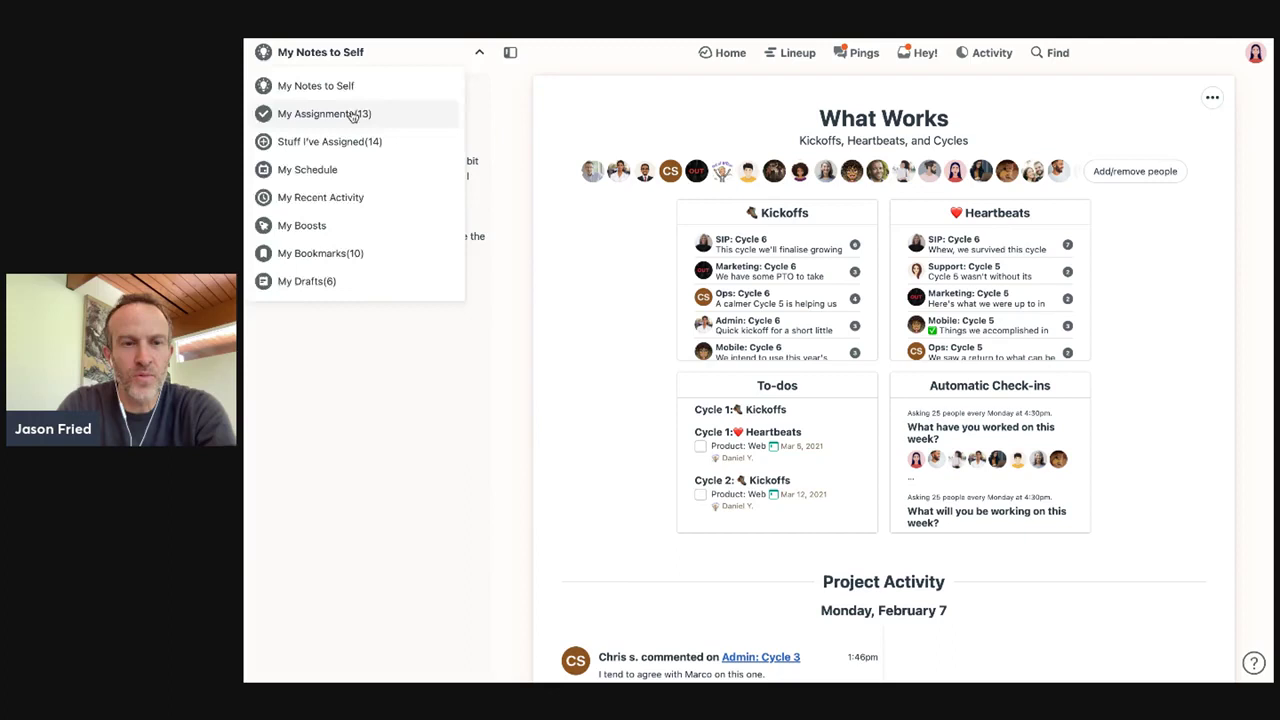
{"action": "left_click", "coordinate": [355, 115]}
{"action": "left_click", "coordinate": [392, 52]}
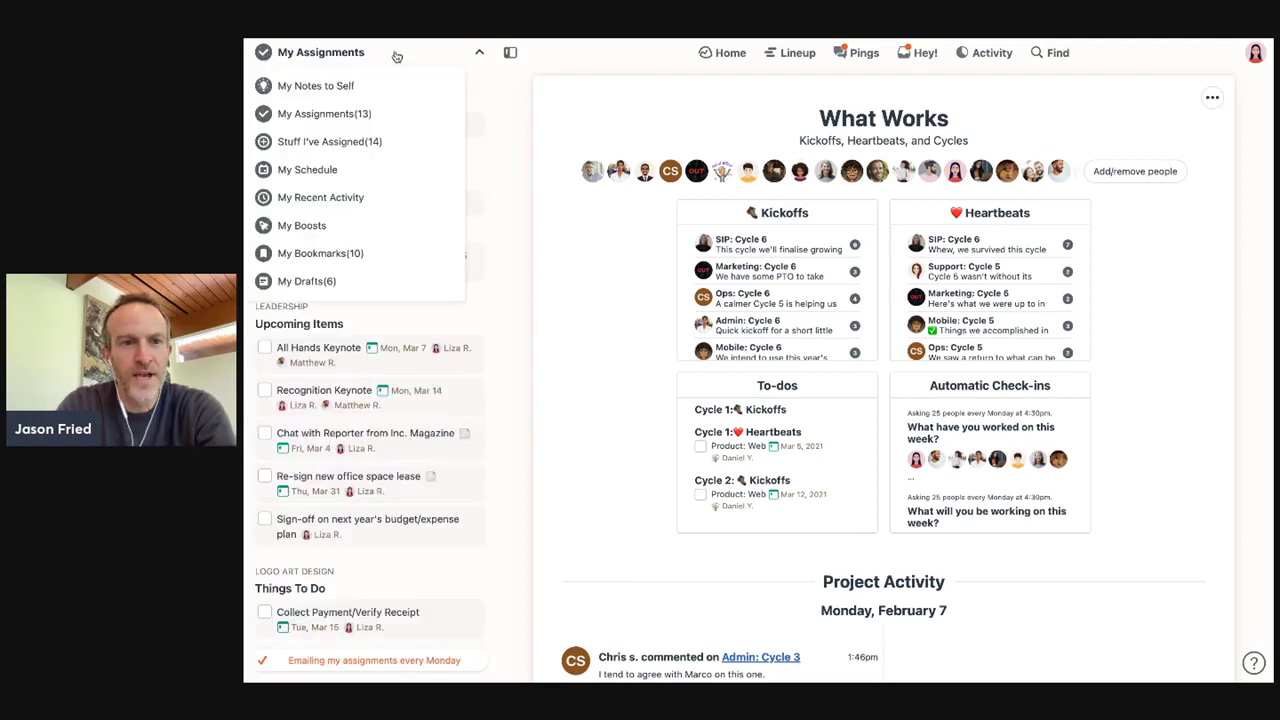
{"action": "left_click", "coordinate": [362, 169]}
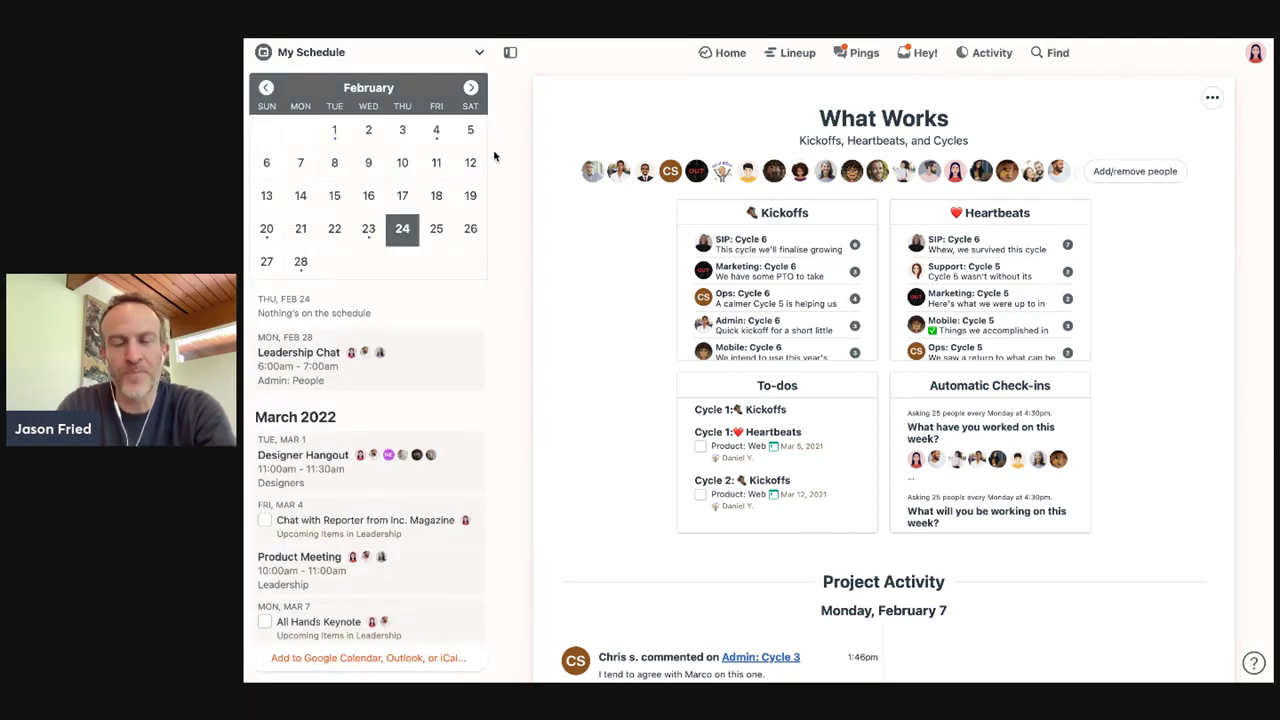